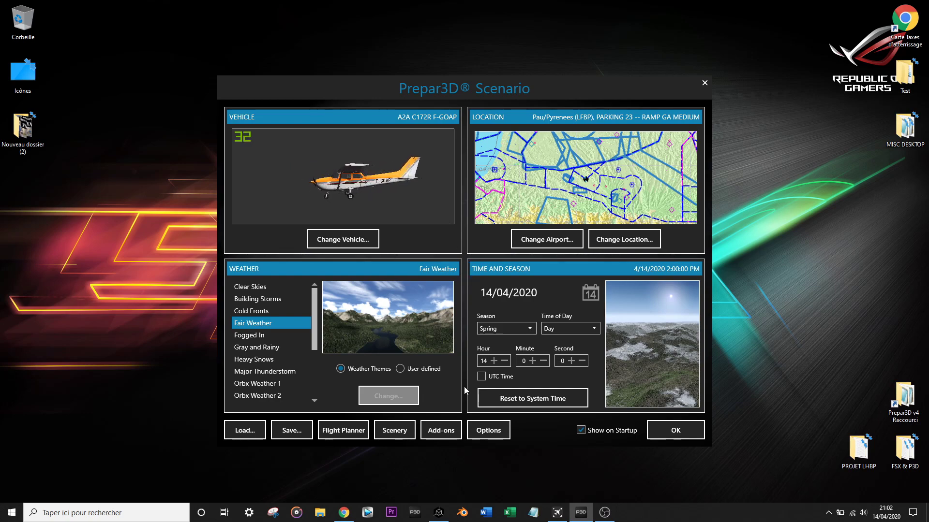
Switch to Chrome on the IVAO France site and open the Logiciels page for pilots
left_click(344, 512)
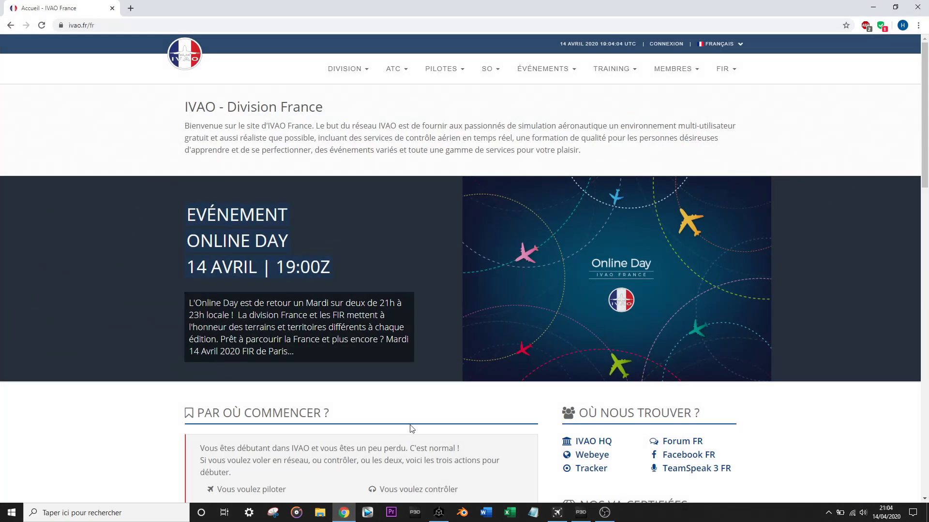
left_click(104, 25)
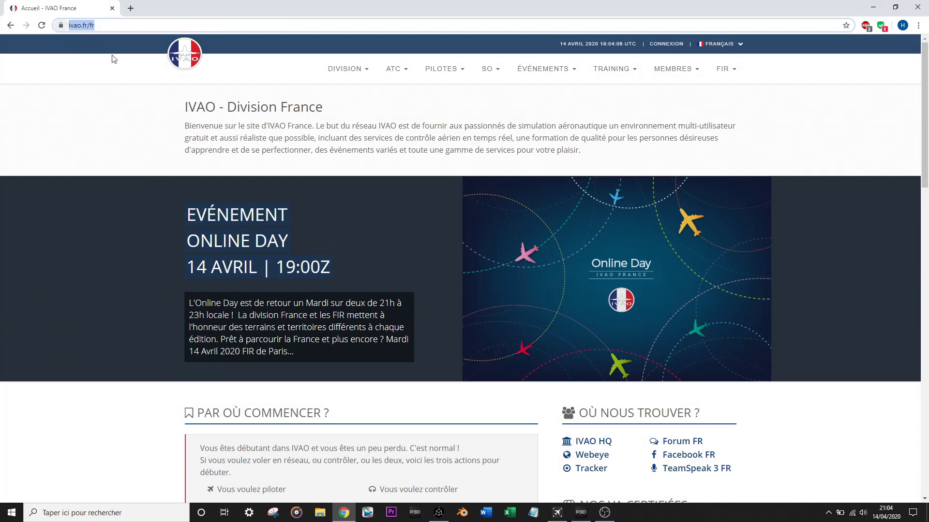
left_click(387, 93)
left_click(437, 70)
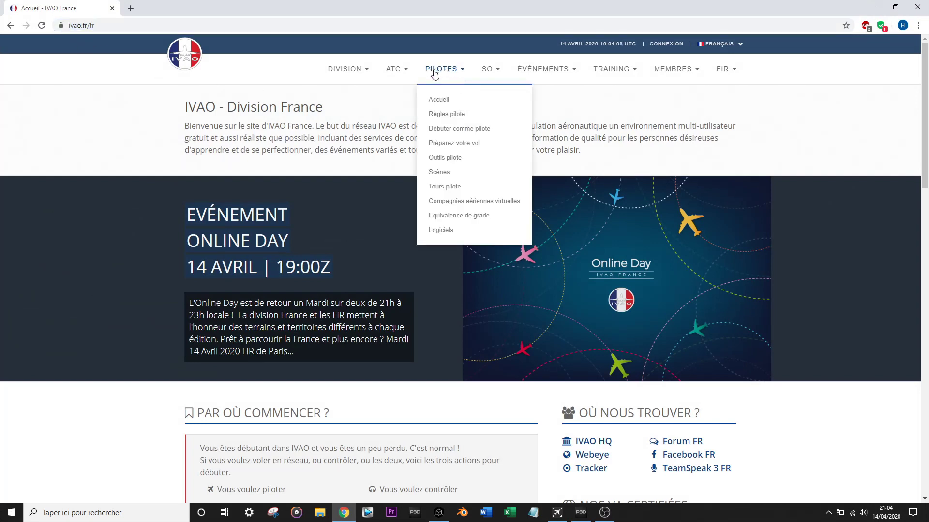
left_click(440, 231)
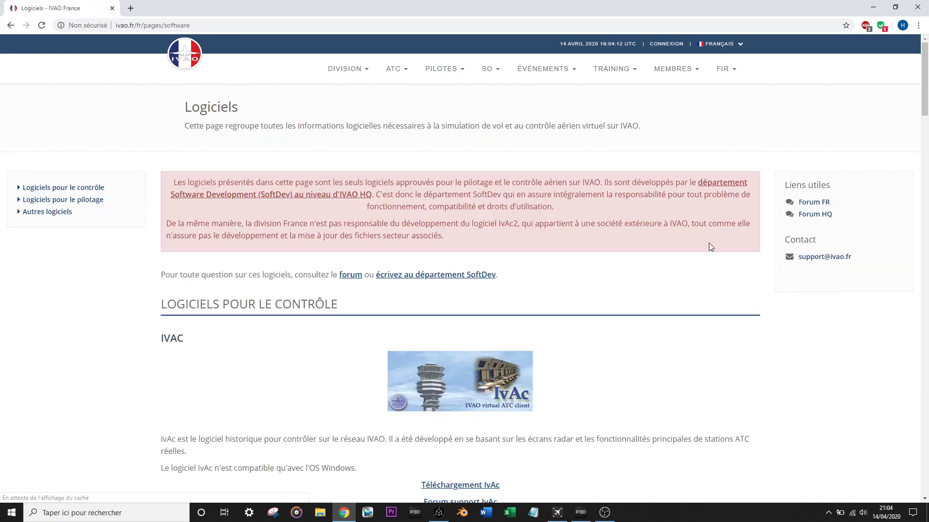
Examine the pilot software section: the X-IvAp heading, the IvAp v2 download for FSX and P3D, and the P3D v4 installation procedure link
middle_click(743, 282)
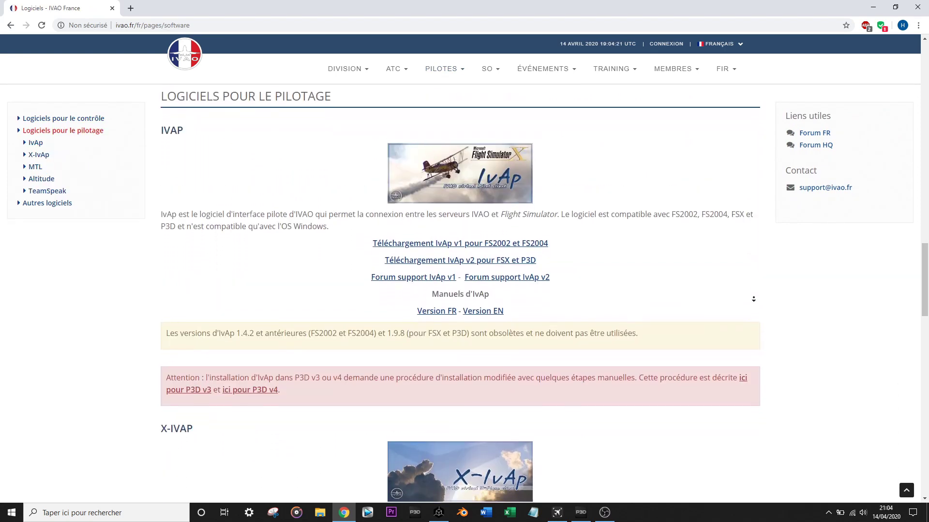
left_click(753, 299)
left_click_drag(590, 228, 615, 305)
left_click(616, 304)
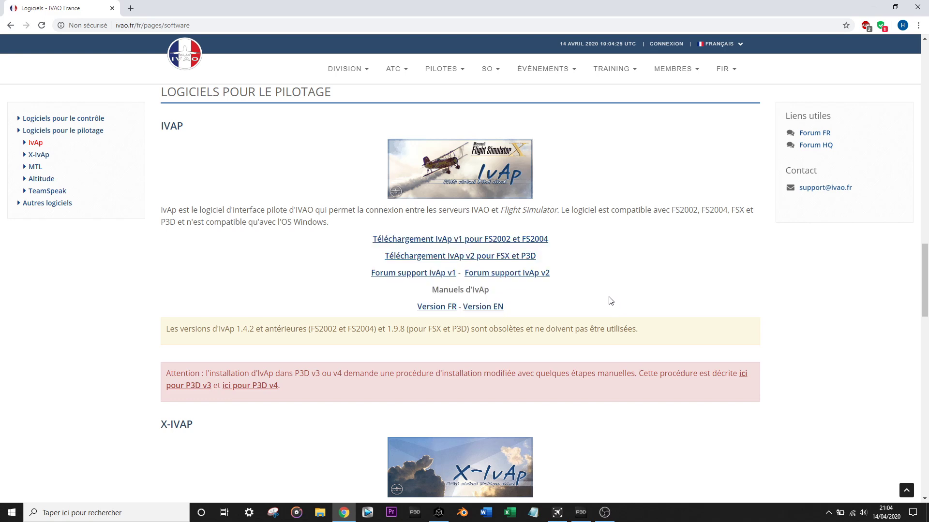
scroll(613, 300, "down", 2)
scroll(613, 299, "down", 1)
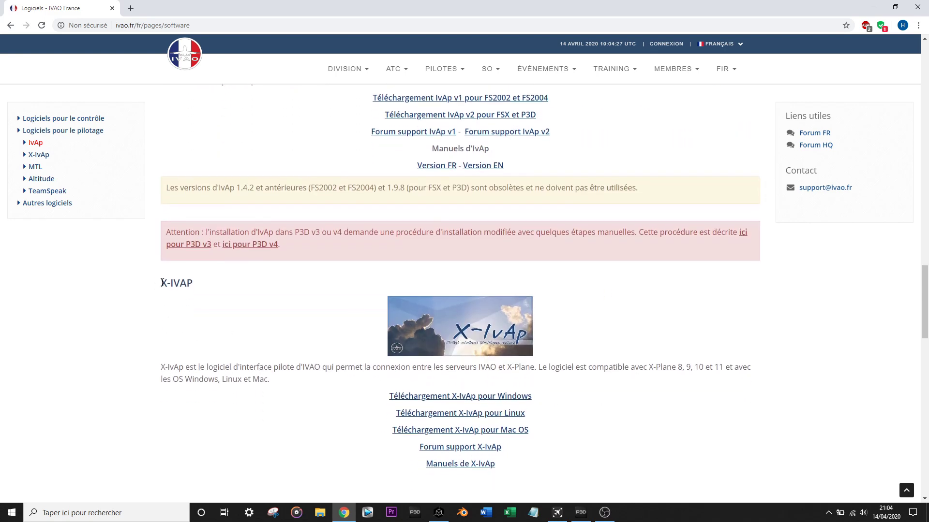
left_click_drag(158, 284, 208, 288)
scroll(620, 333, "up", 3)
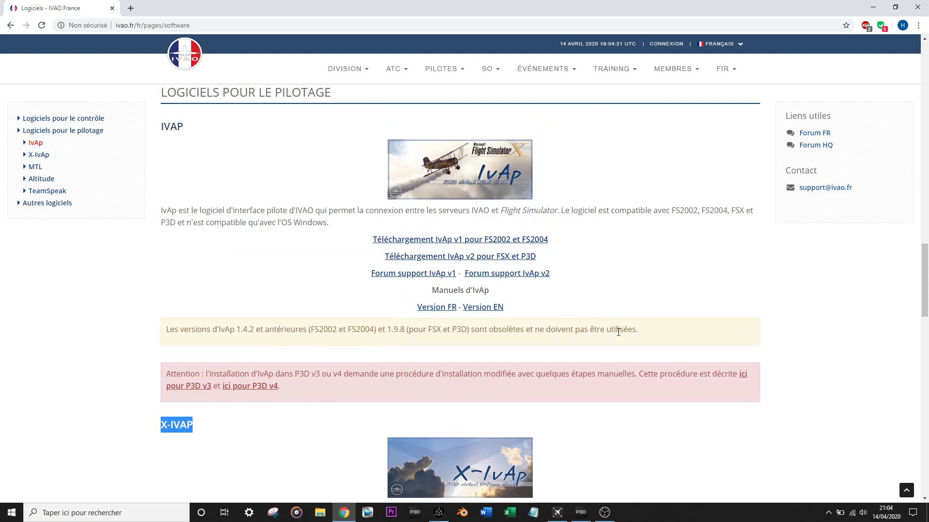
left_click(598, 321)
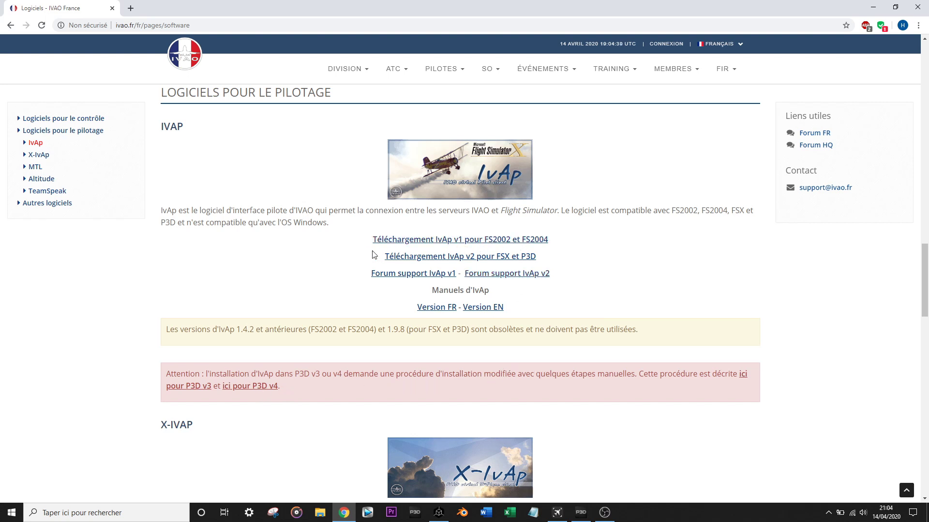
left_click_drag(372, 255, 561, 256)
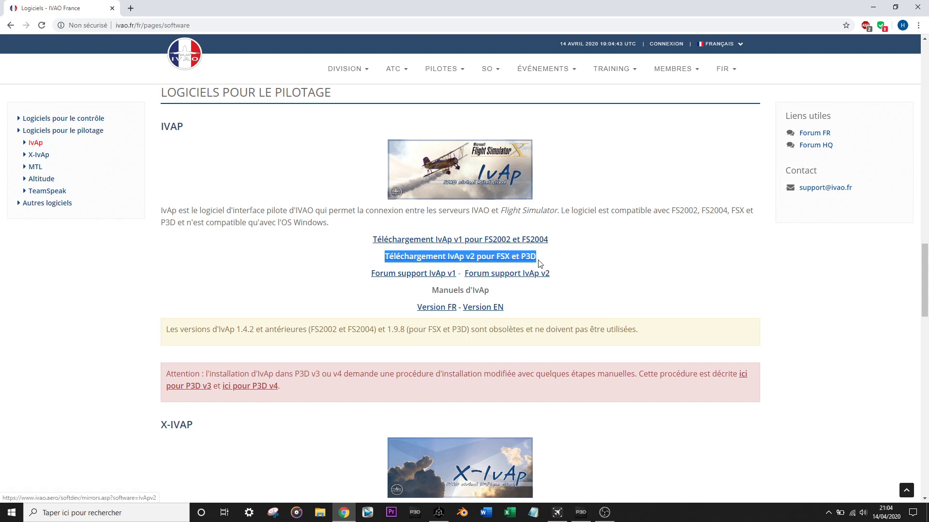
left_click_drag(221, 387, 286, 391)
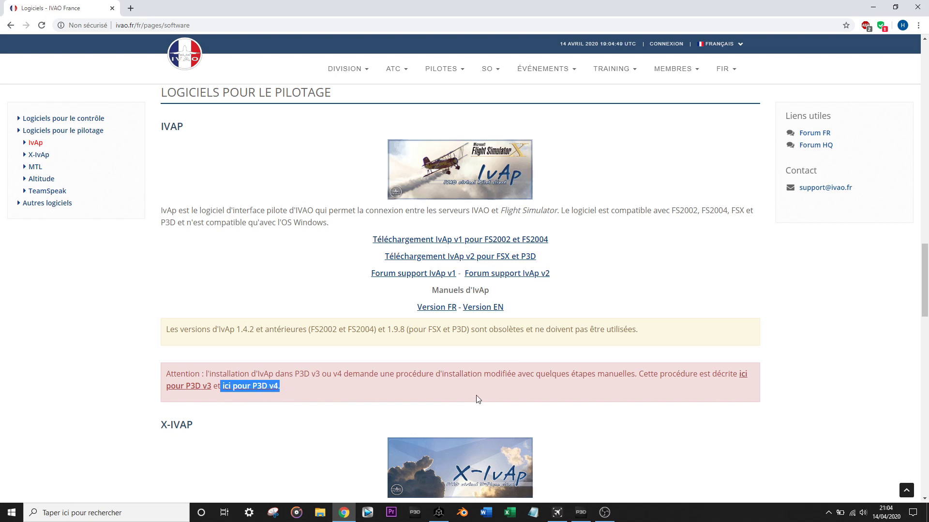
left_click(462, 361)
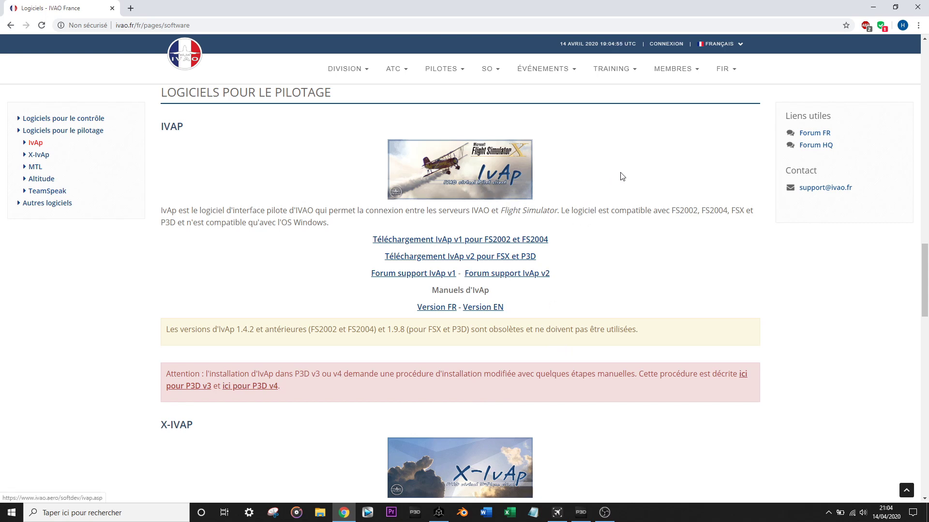
Read the TeamSpeak entry in the controller software section for how TeamSpeak2 is installed
scroll(617, 179, "up", 3)
scroll(618, 179, "up", 10)
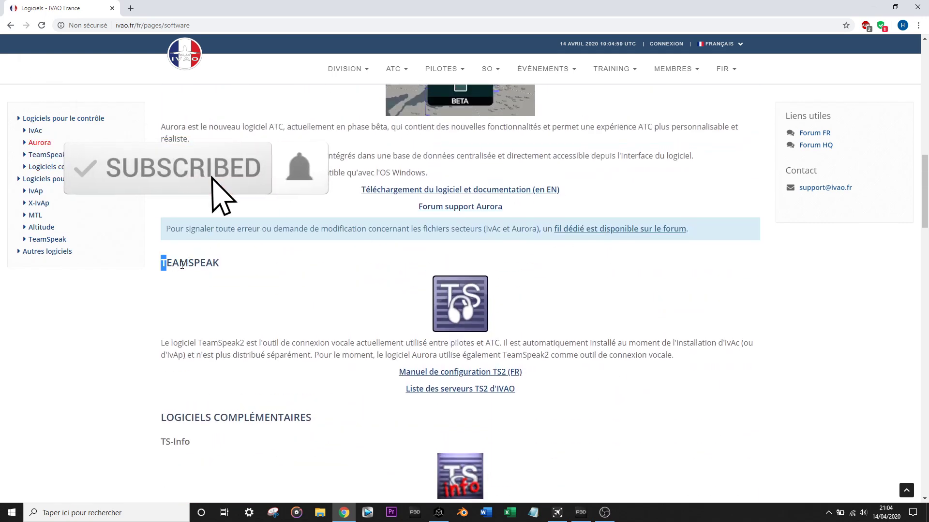
left_click_drag(161, 263, 263, 265)
scroll(555, 283, "down", 1)
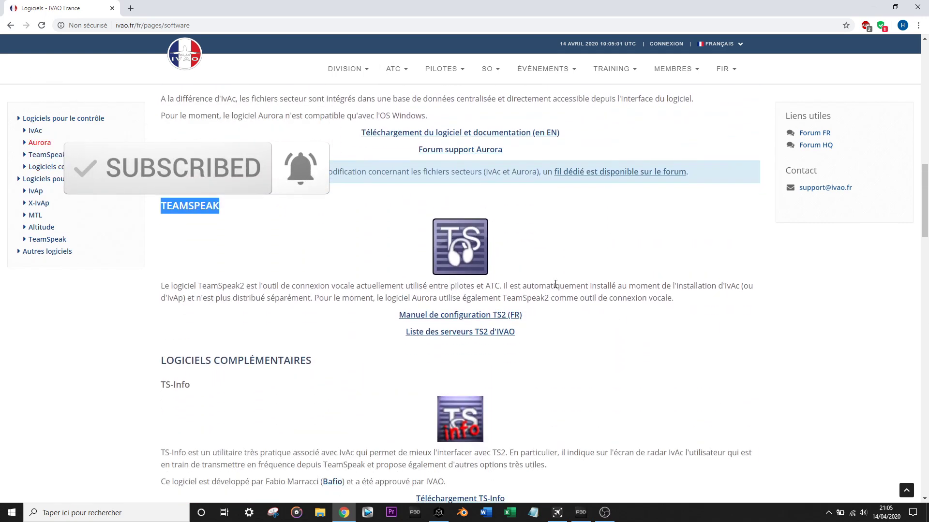
scroll(555, 284, "down", 2)
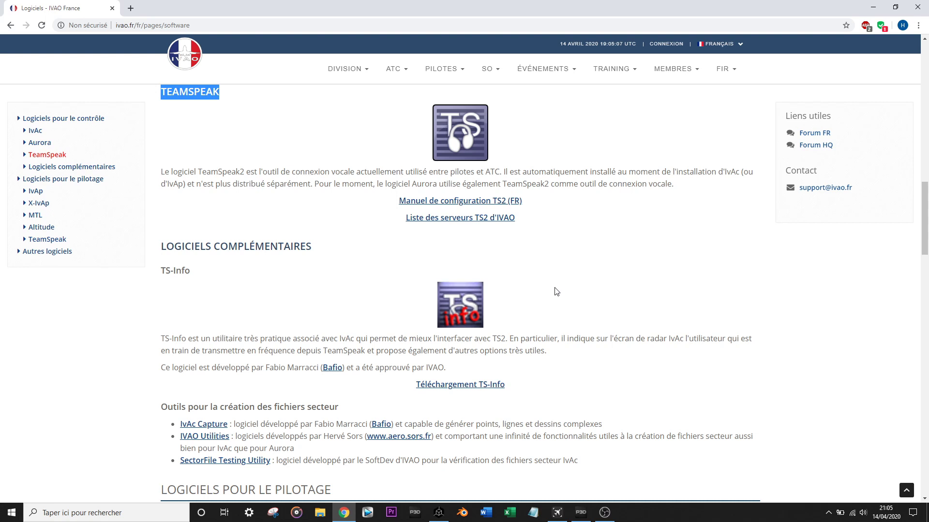
Review the controller and pilot software listings again, including the IvAp downloads and the installation procedure for P3D v4
scroll(554, 291, "down", 1)
scroll(554, 291, "down", 7)
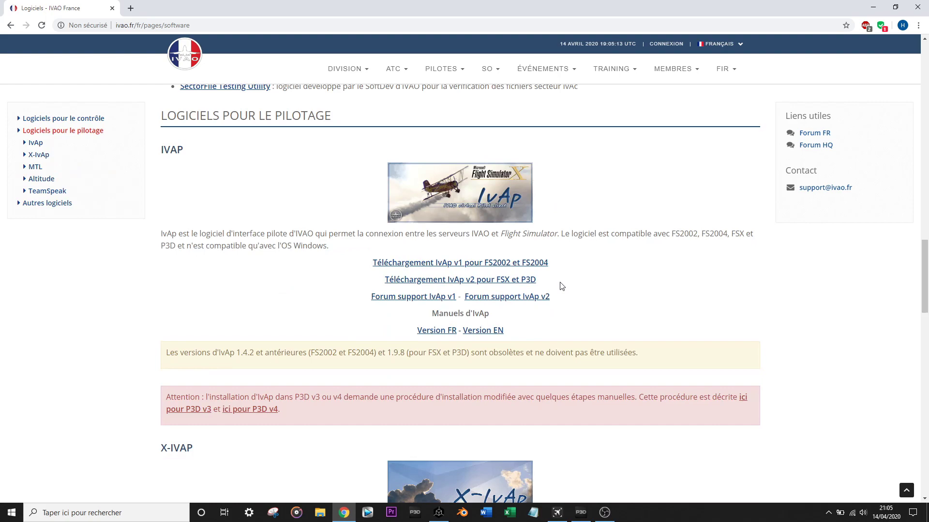
scroll(560, 283, "up", 3)
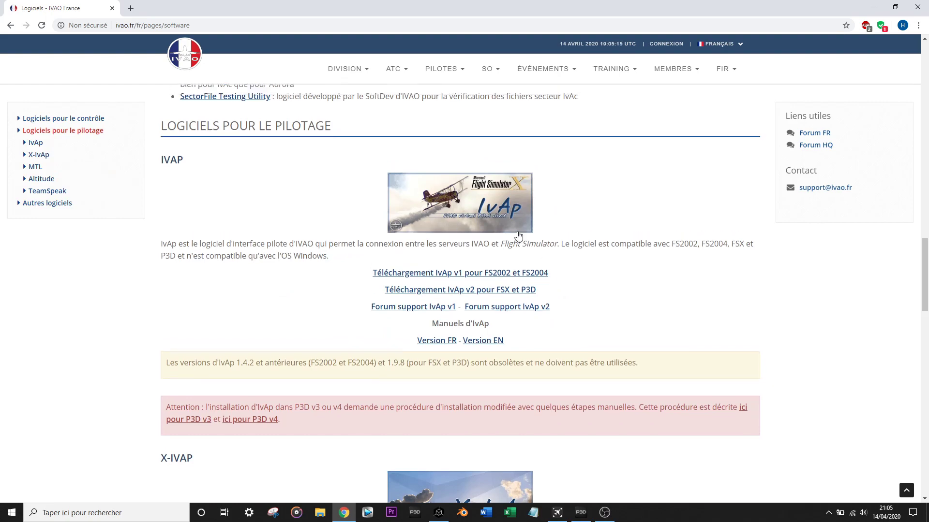
scroll(518, 232, "up", 20)
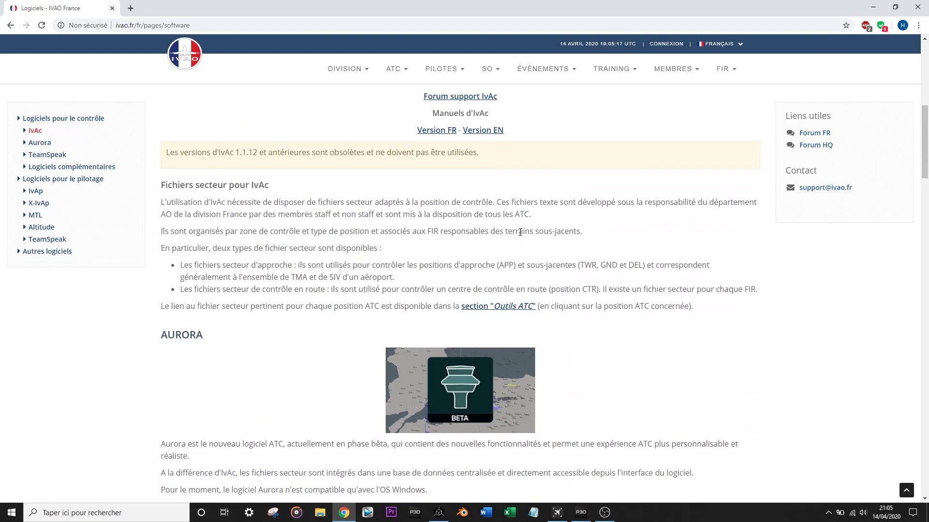
scroll(532, 348, "down", 1)
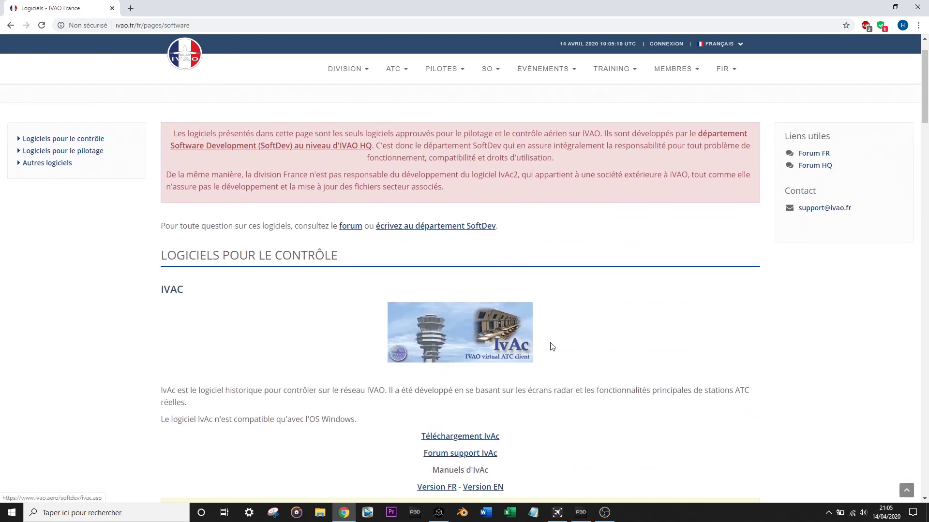
scroll(560, 334, "down", 20)
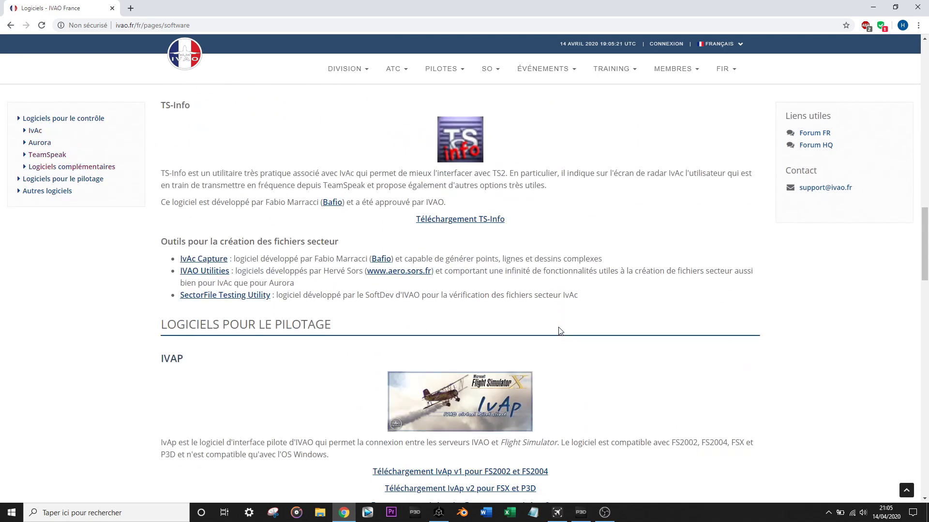
scroll(559, 327, "down", 2)
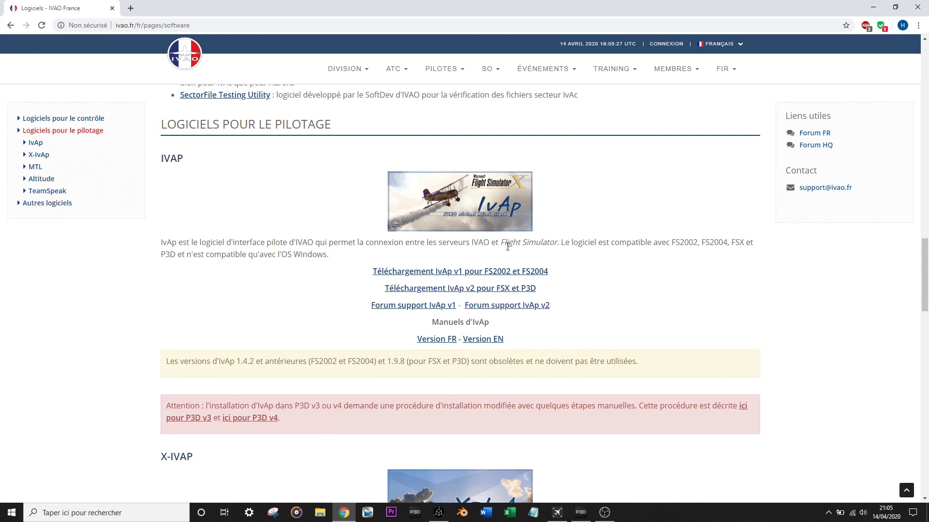
left_click_drag(290, 419, 223, 422)
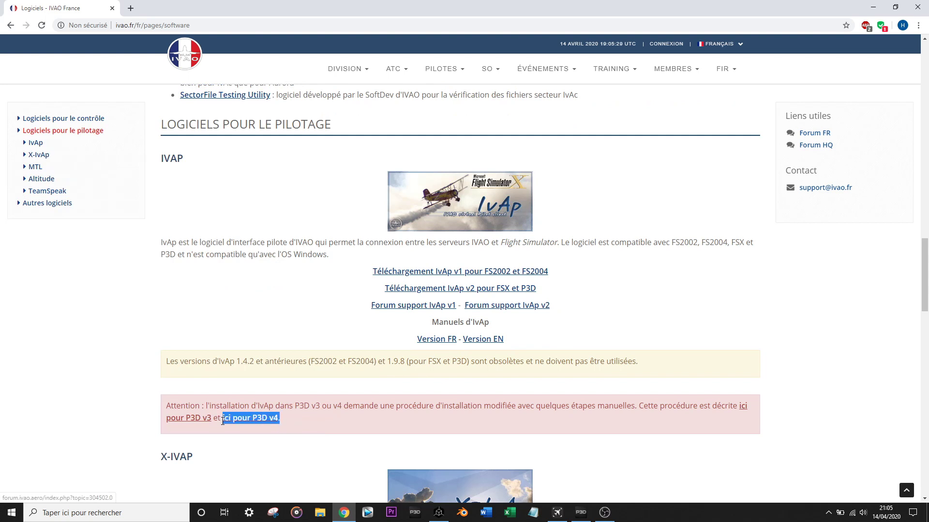
left_click(575, 333)
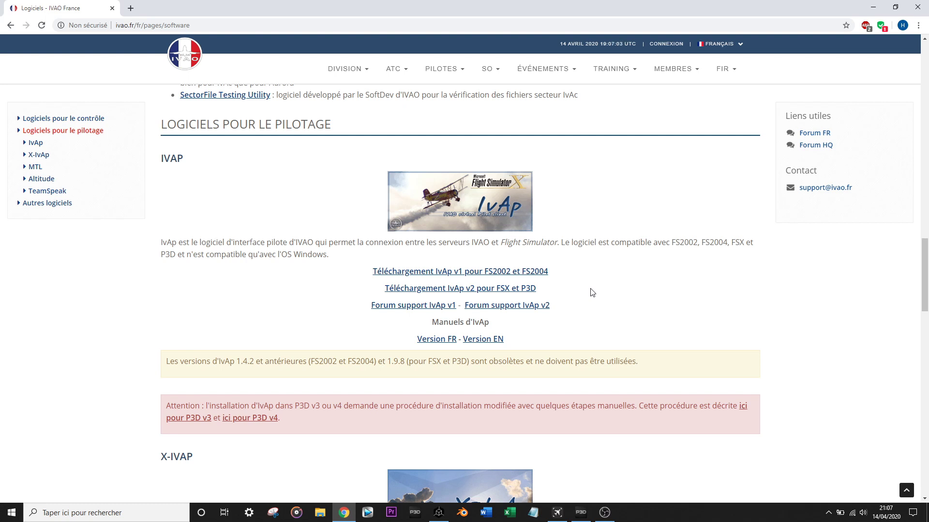
Return to the Prepar3D scenario setup and reset the scenario time to the system time
left_click(873, 8)
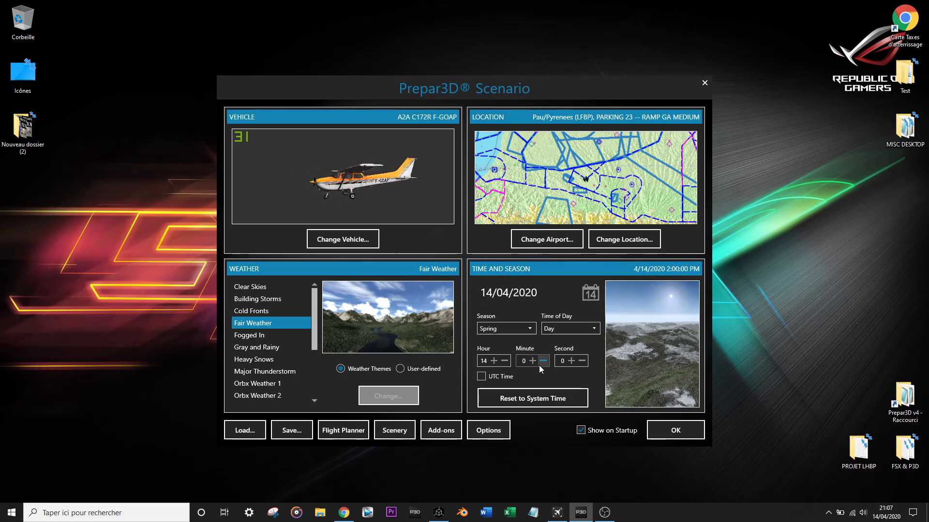
left_click(553, 403)
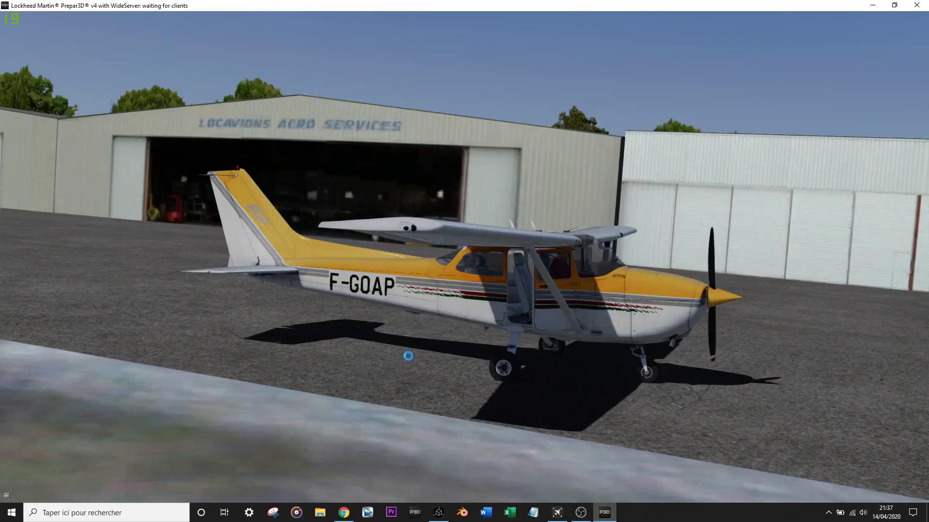
Cycle from the outside view through the cabin view and back, and look at the parked Cessna from the front
key("s")
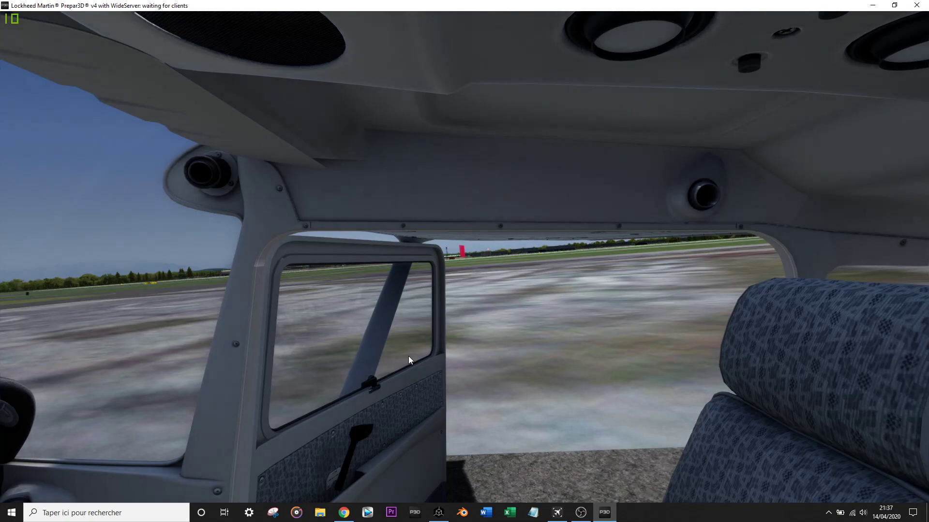
key("s")
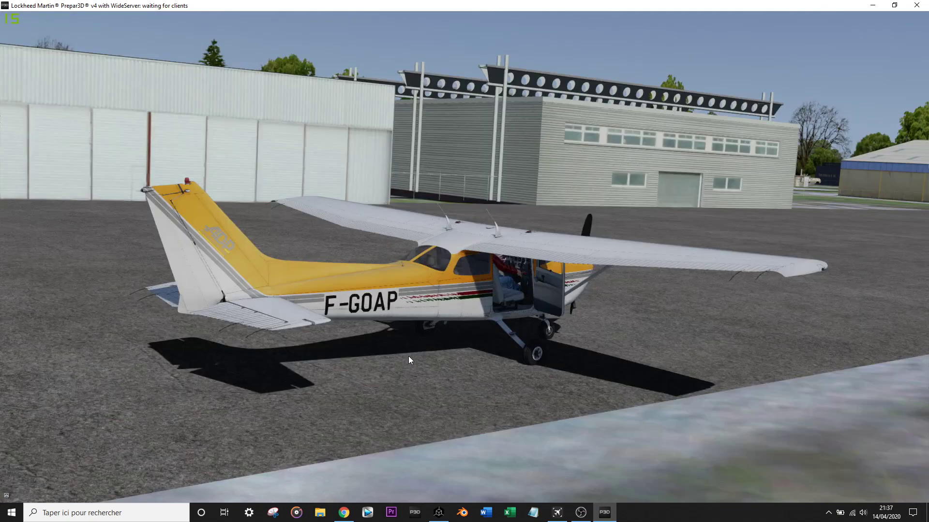
left_click_drag(409, 356, 347, 327)
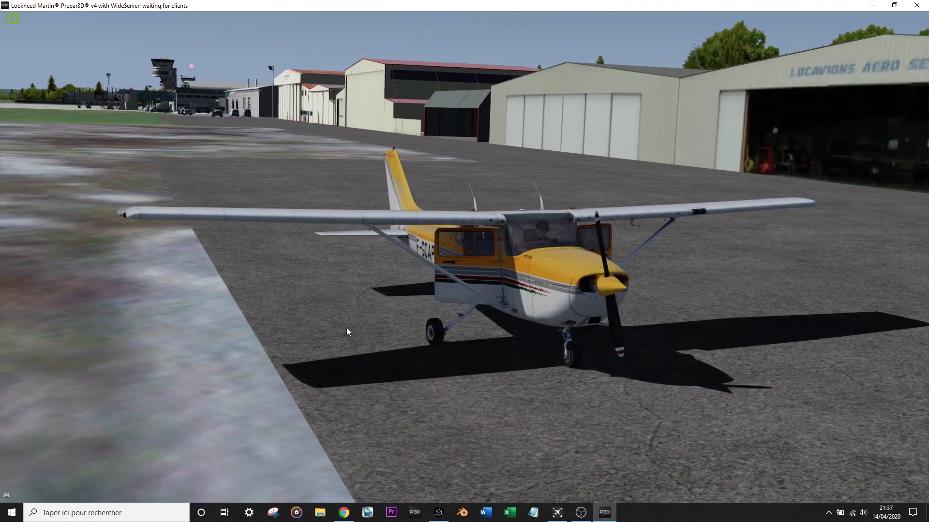
Find IvAp v2 - External through Windows search, run it as administrator and reposition its panel over the simulator view
left_click(99, 515)
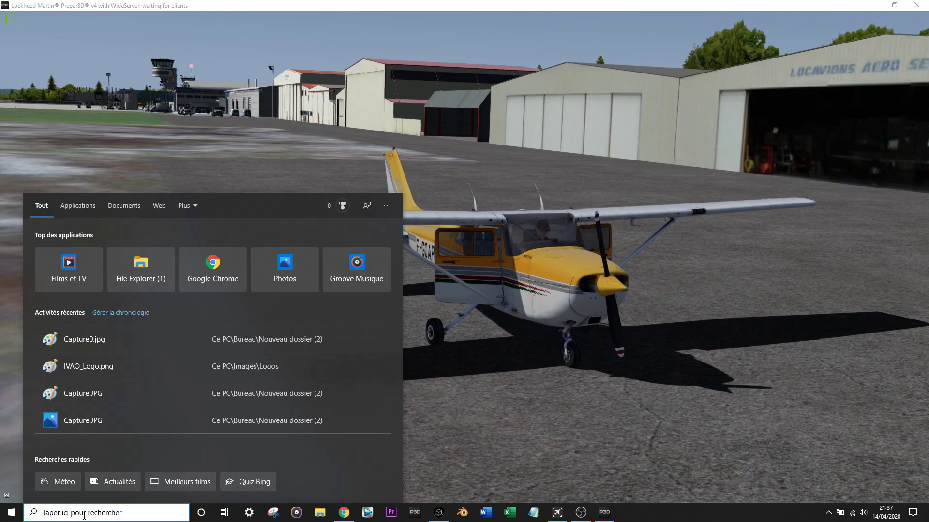
type("ivap")
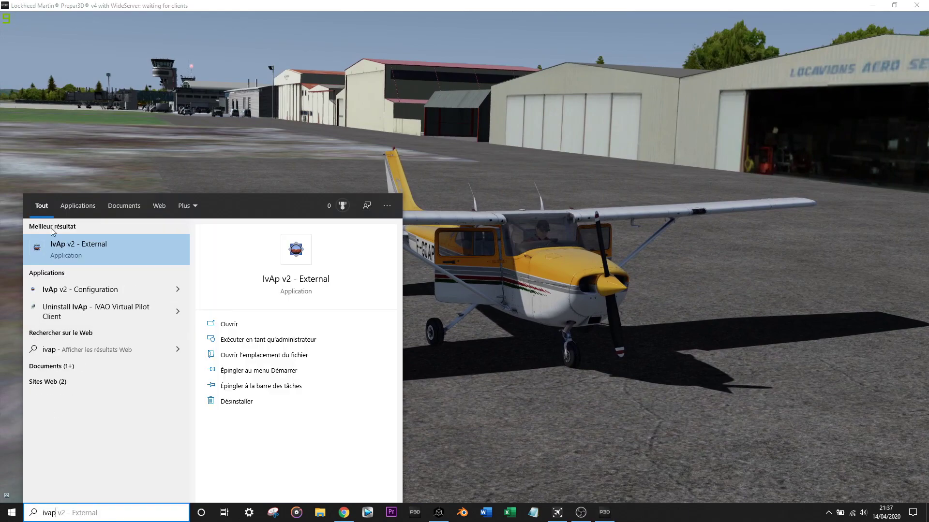
right_click(112, 245)
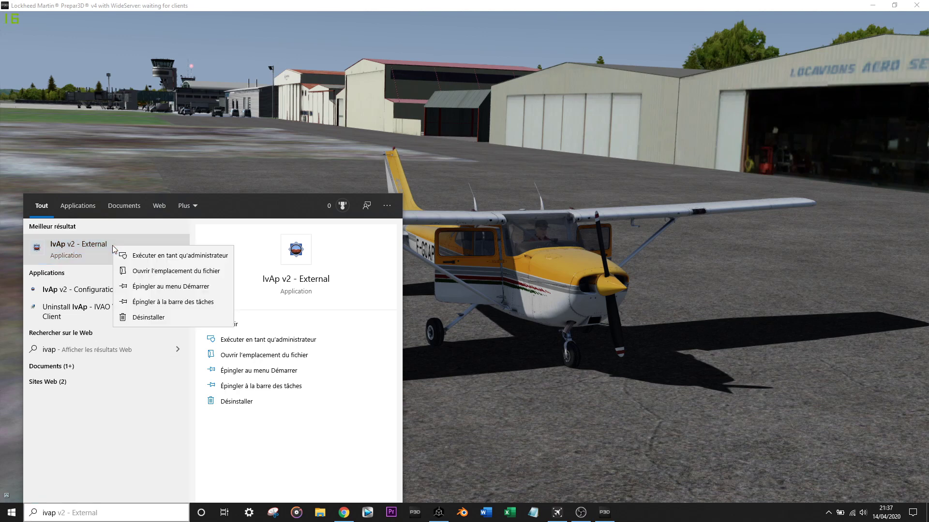
left_click(137, 257)
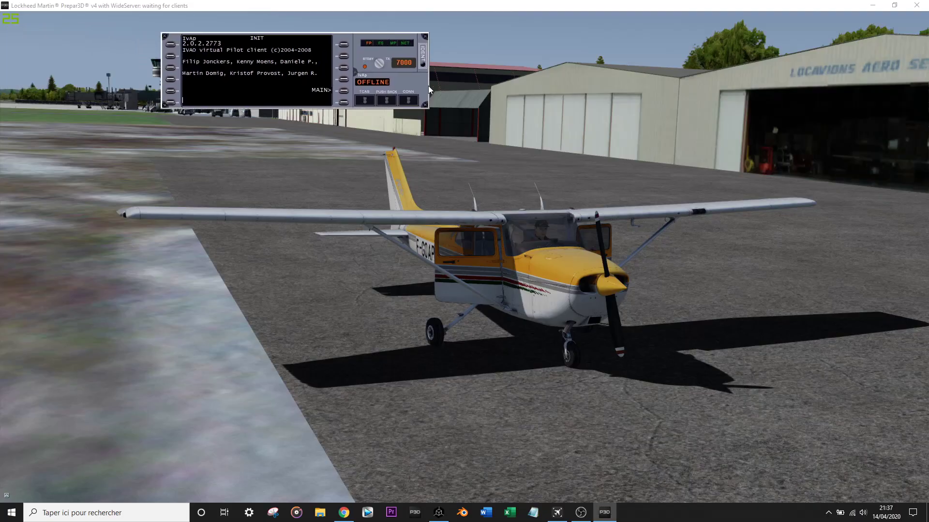
left_click_drag(428, 86, 572, 85)
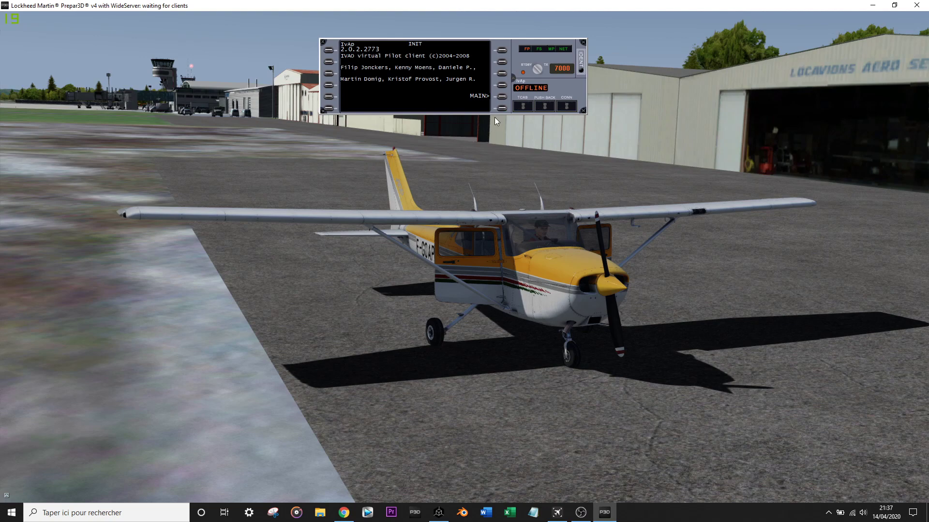
Open the MAIN page of the IvAp panel, select the VHF2 radio and switch back to VHF1 as the active one
left_click(501, 96)
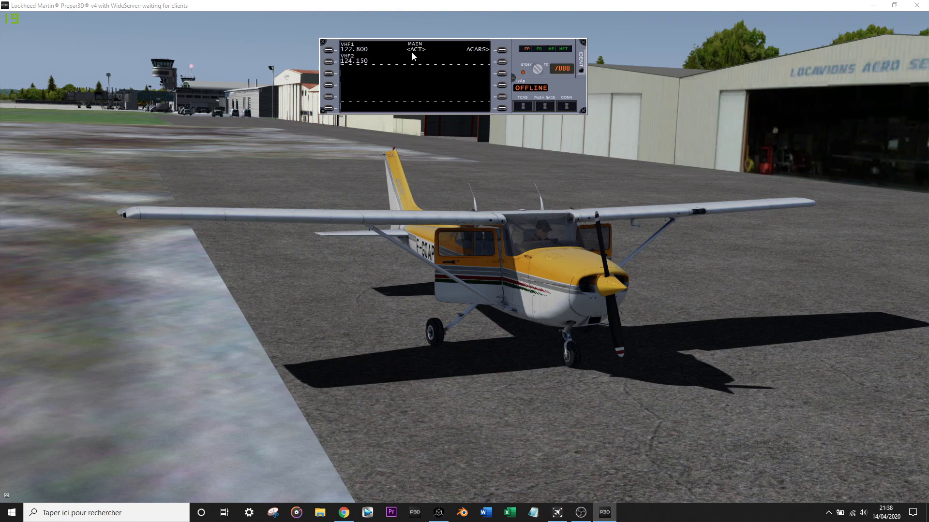
left_click(329, 63)
left_click(330, 51)
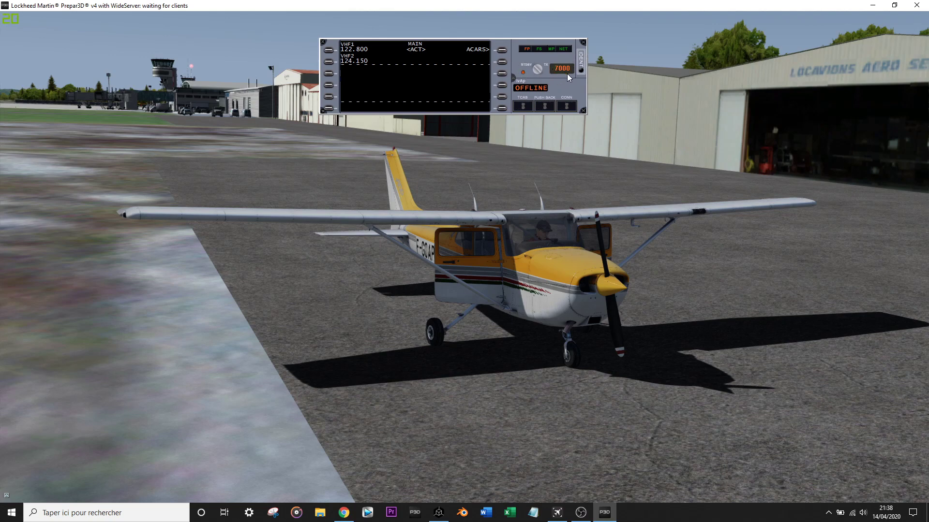
Set the transponder code to 2000 with the .x command in the IvAp panel, and set it back to 7000
left_click_drag(566, 76, 561, 77)
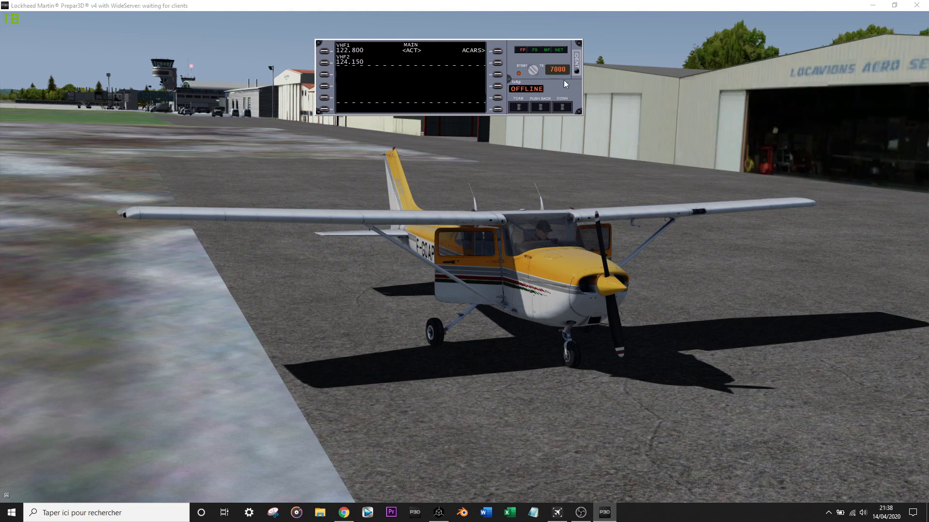
left_click(614, 119)
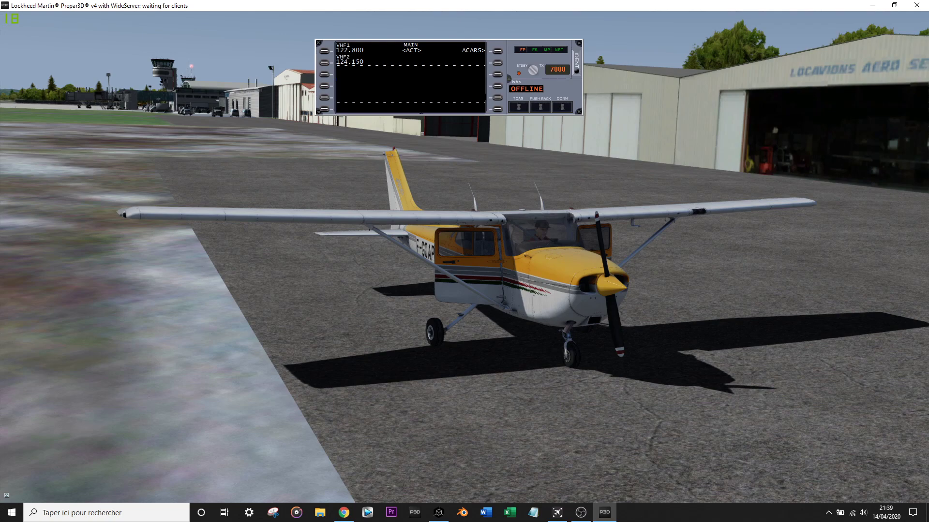
left_click(420, 112)
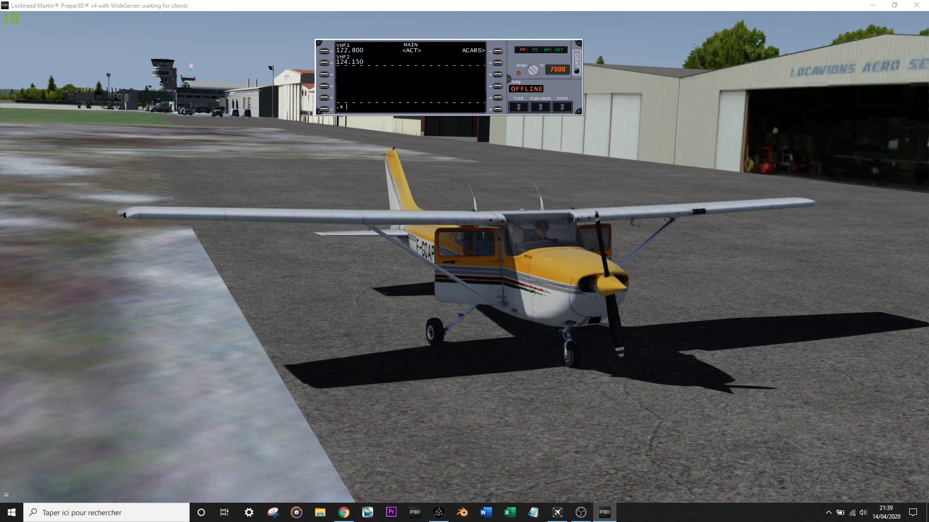
type(".x 2000")
key("Return")
type(".x 7000")
key("Return")
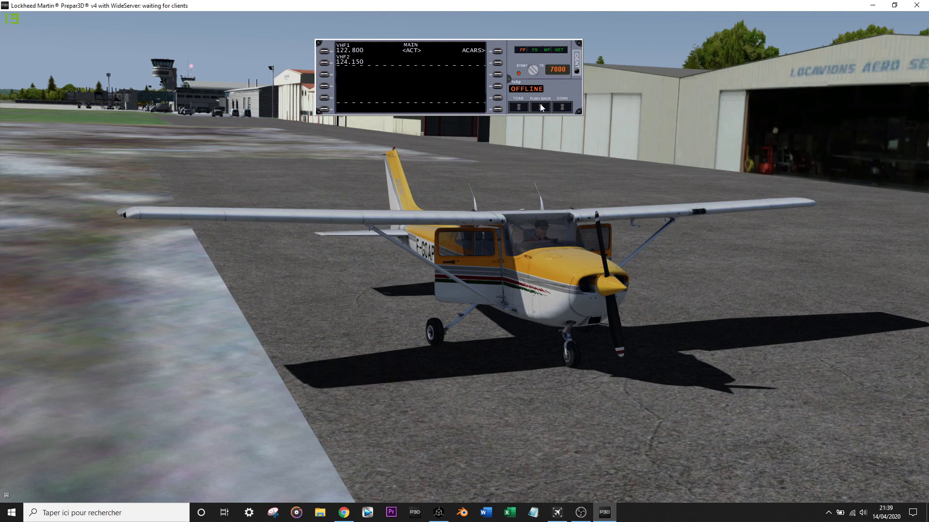
Switch the IvAp transponder from standby to transmit mode, and return it to standby
left_click(533, 71)
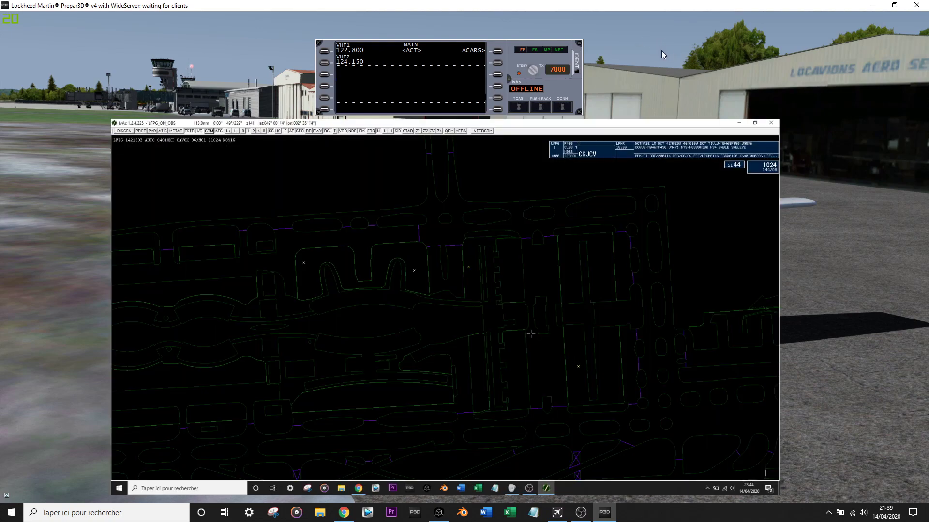
left_click(534, 72)
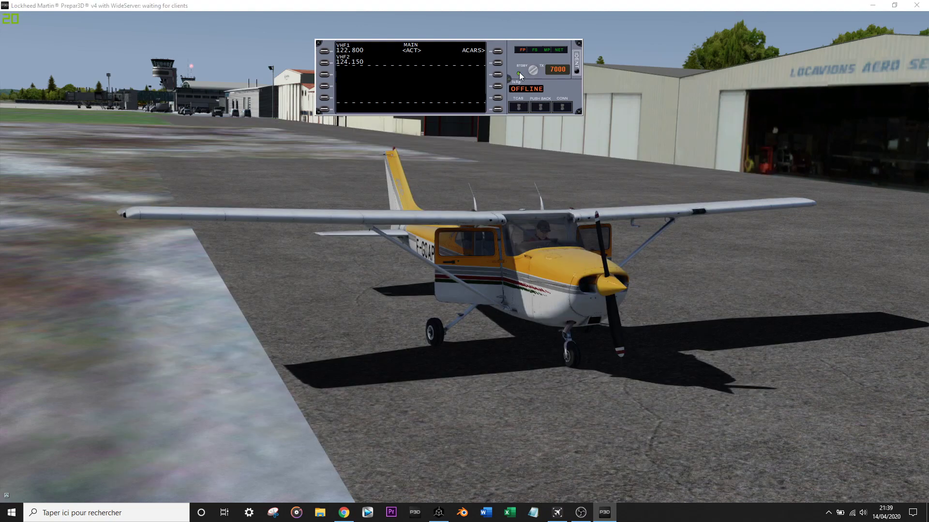
left_click(518, 73)
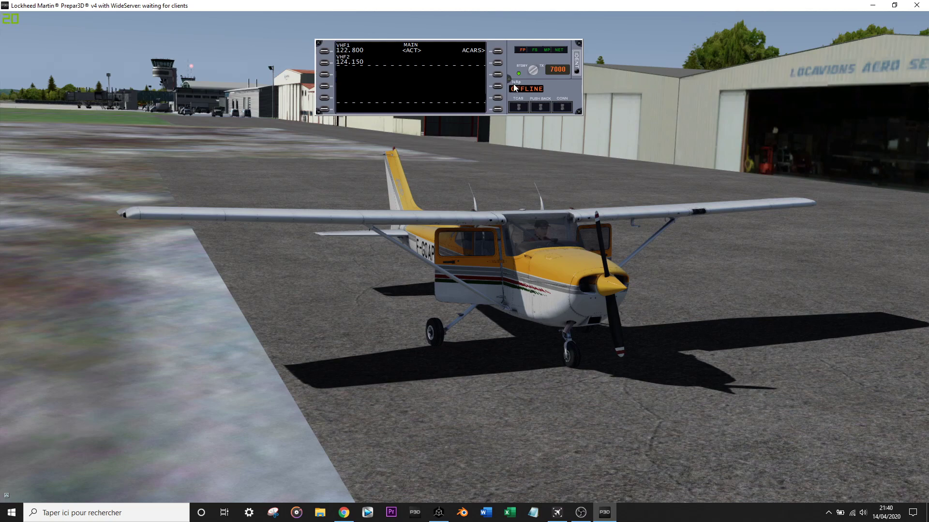
left_click(534, 73)
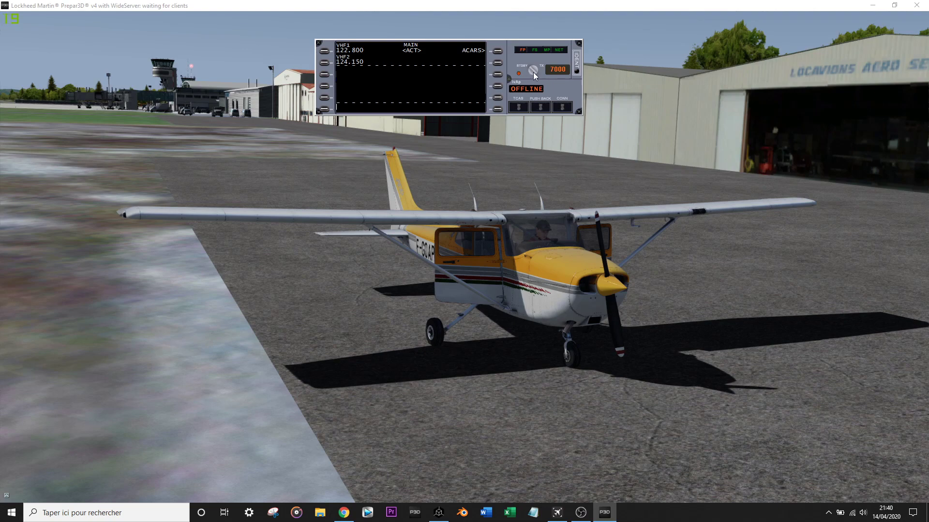
left_click(534, 71)
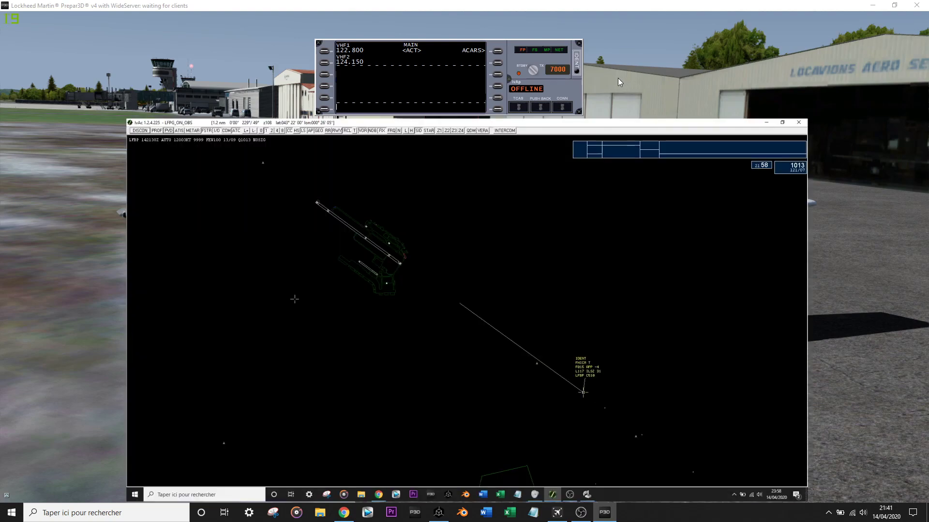
Turn the outside view toward the Cessna's side and trigger the transponder's IDENT function
left_click_drag(574, 81, 573, 80)
key("Left")
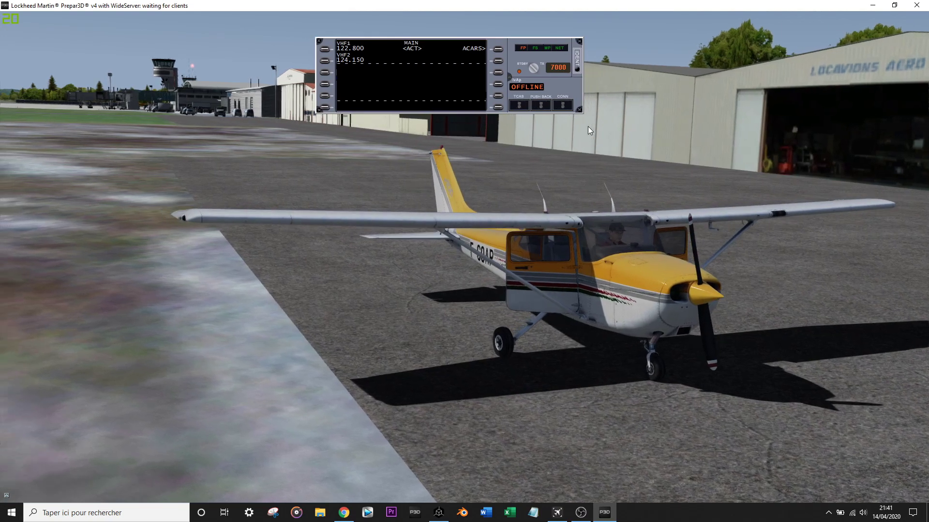
key("Left")
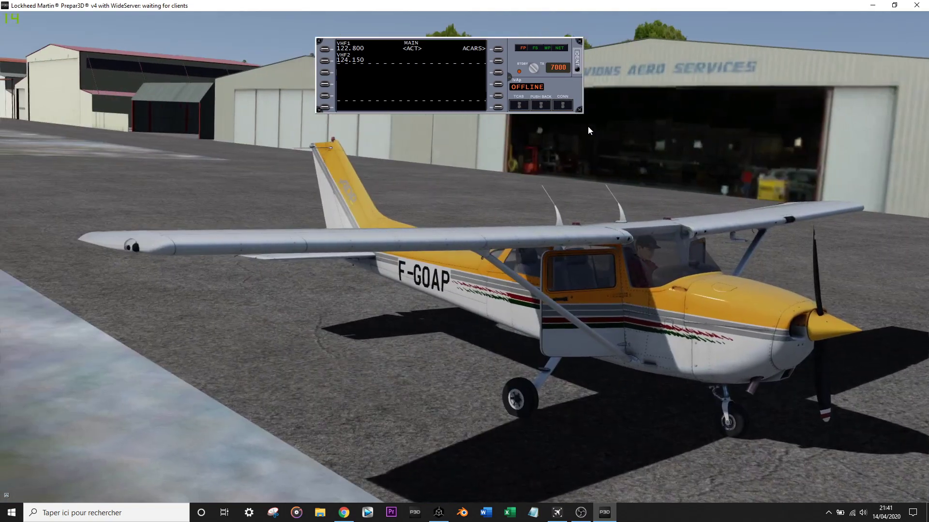
left_click_drag(587, 126, 576, 83)
left_click(577, 80)
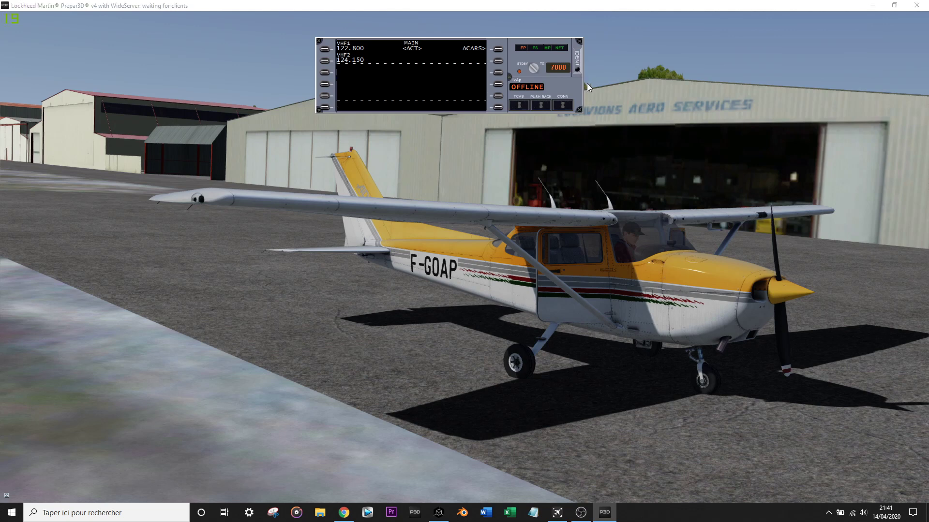
left_click(574, 71)
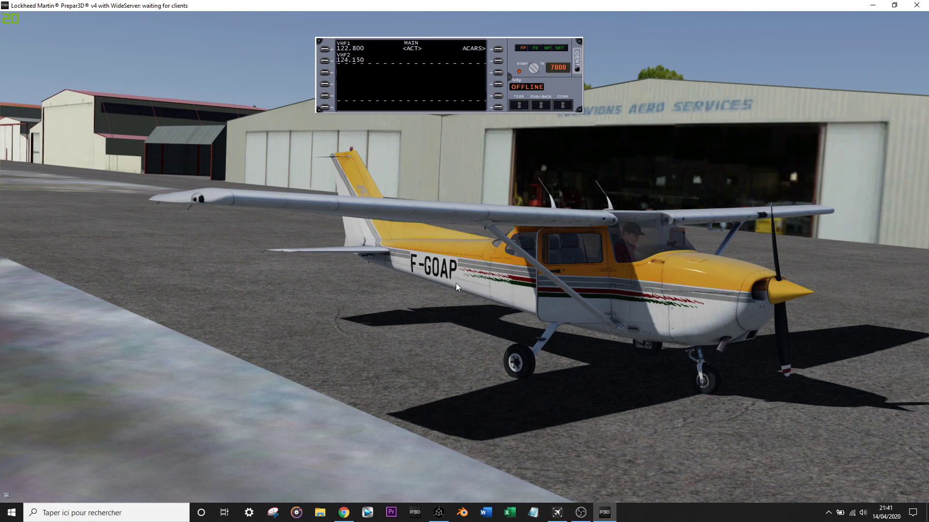
Reposition the IvAp panel higher over the sky, clear of the aircraft and the hangar sign
left_click_drag(342, 54, 345, 29)
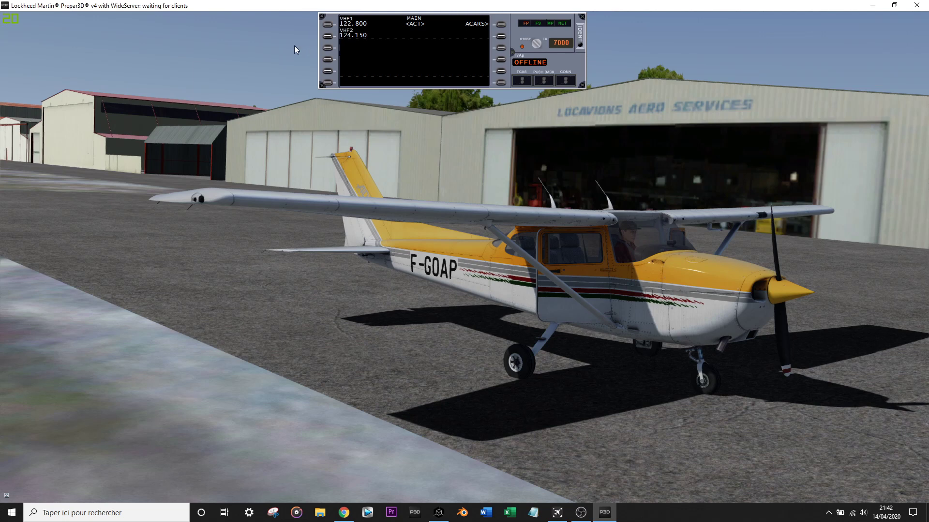
left_click(553, 49)
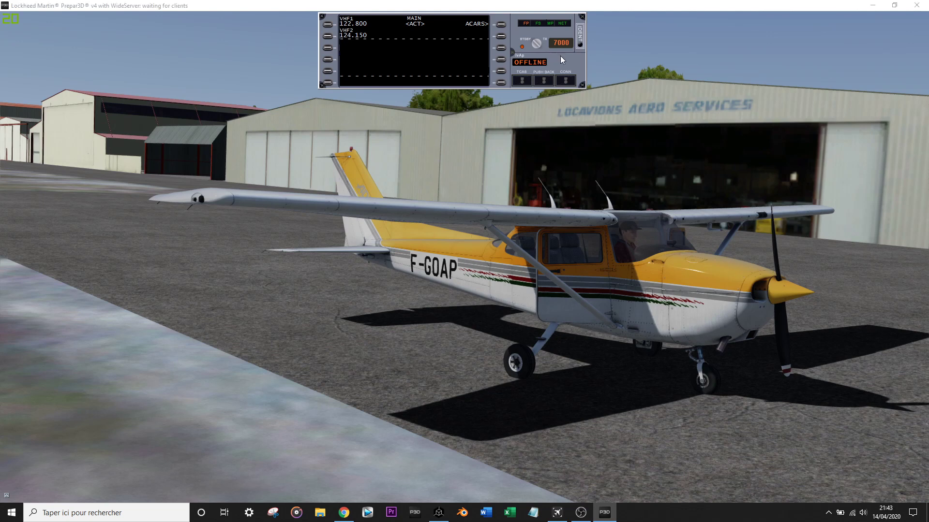
left_click(592, 60)
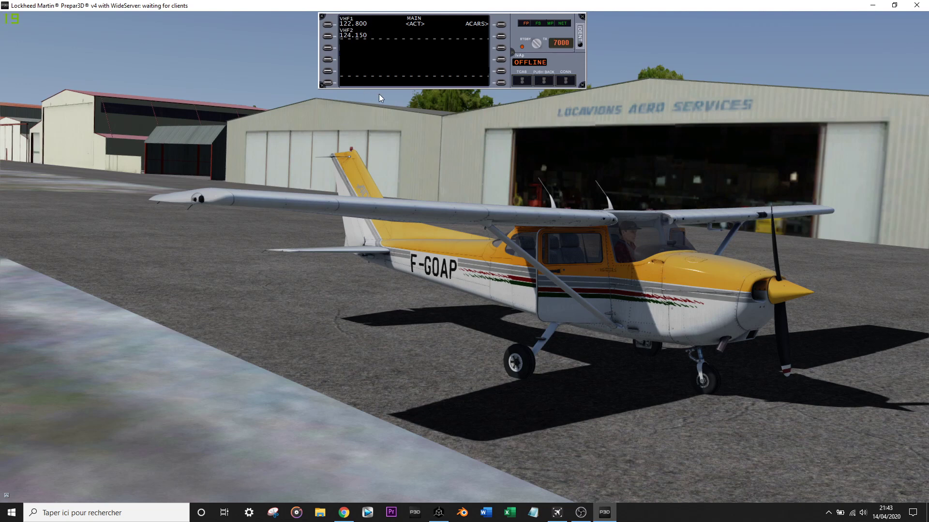
left_click_drag(558, 59, 530, 62)
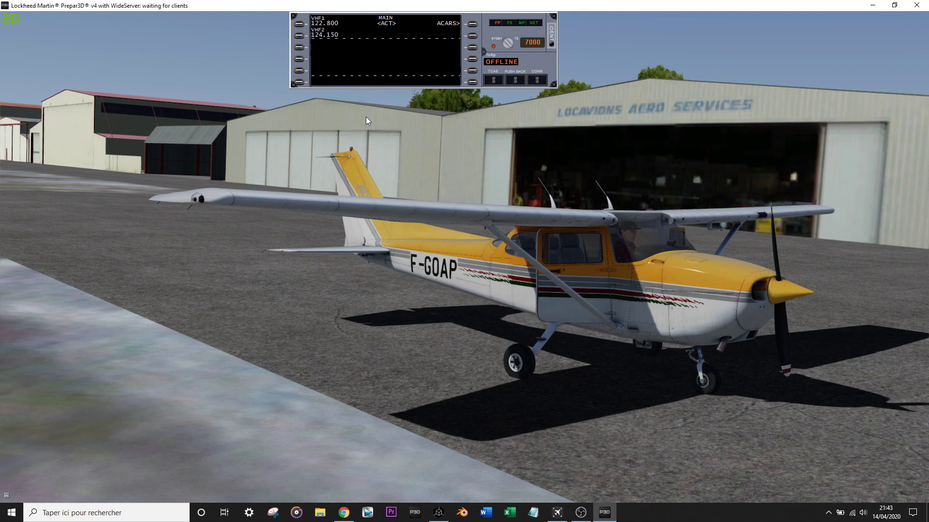
Open the IVAO network connection form, set the callsign to FGOAP and go through the password and base airport fields
left_click(537, 81)
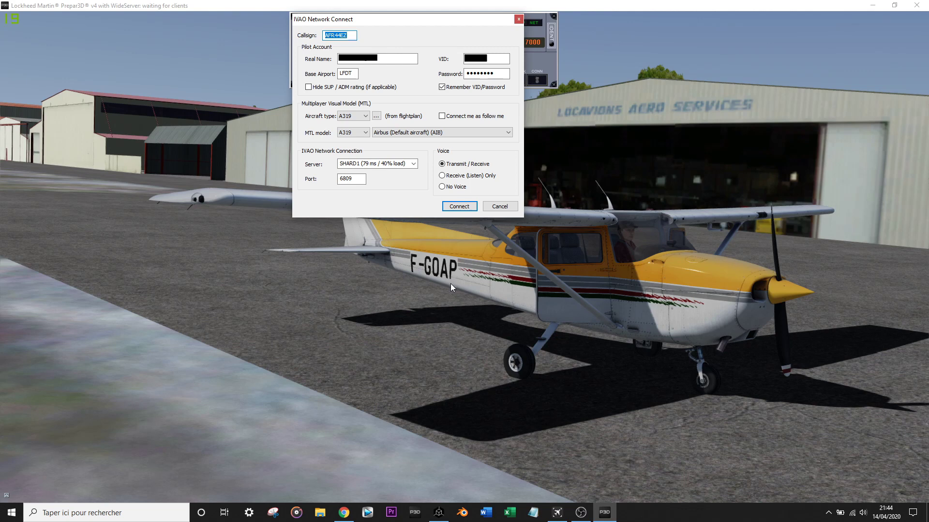
type("FGOAP")
left_click_drag(500, 74, 465, 80)
left_click(500, 75)
left_click(547, 119)
left_click(514, 99)
left_click(465, 73)
double_click(357, 74)
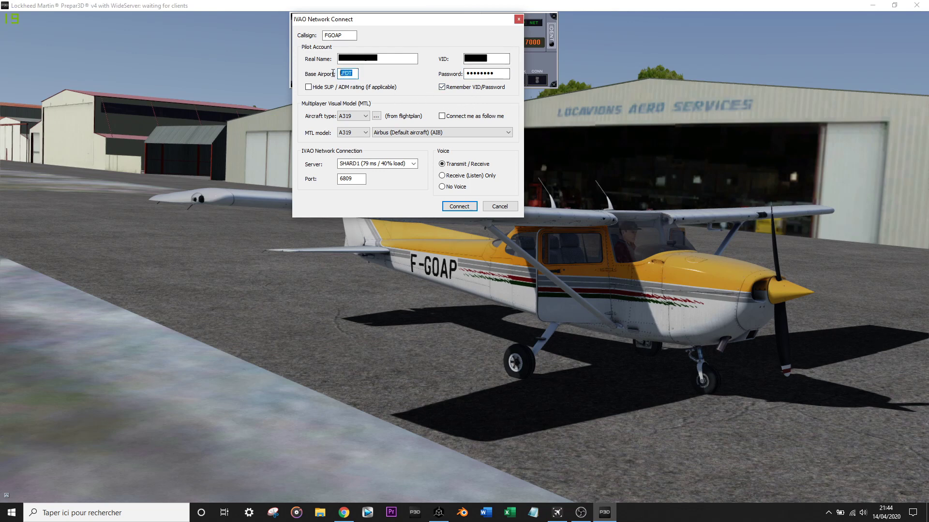
left_click(357, 75)
key("shift+Tab")
left_click(553, 135)
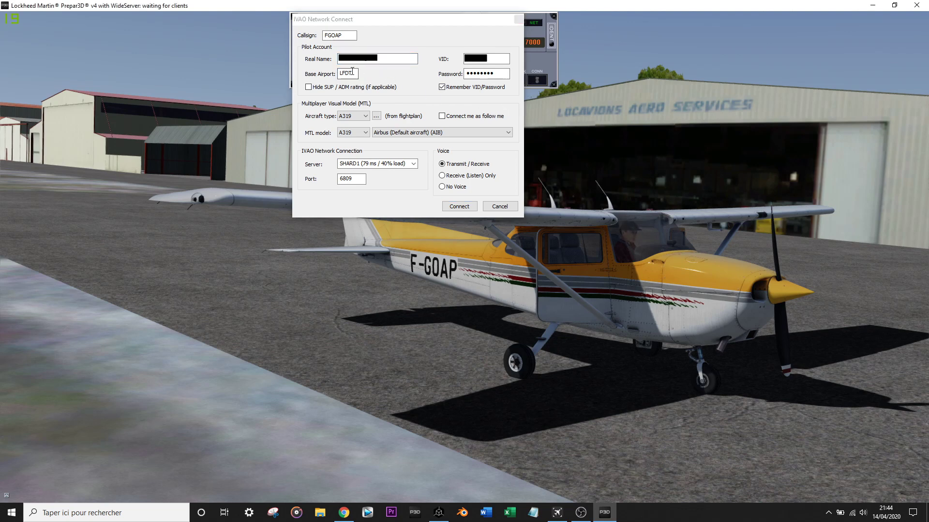
Set the aircraft type to C172 with the matching Cessna C172 multiplayer model
left_click(358, 116)
left_click_drag(367, 137, 371, 165)
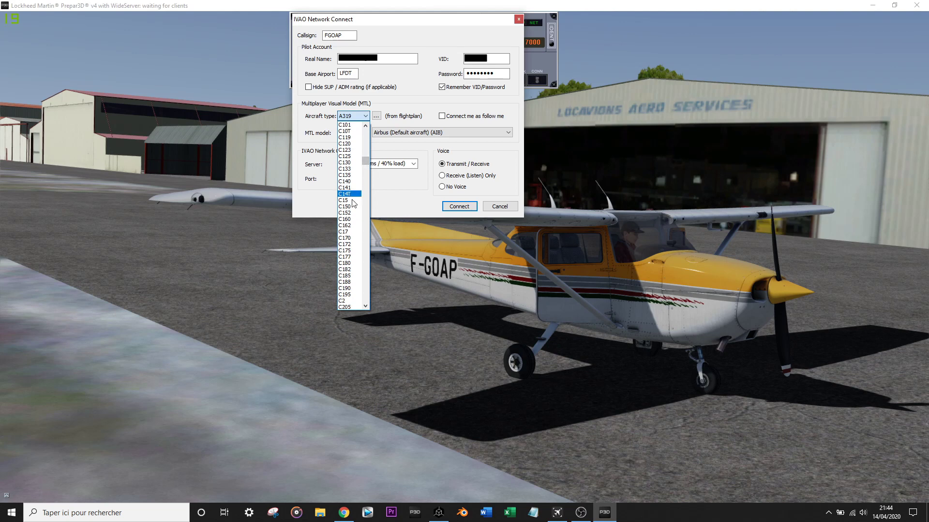
left_click(352, 245)
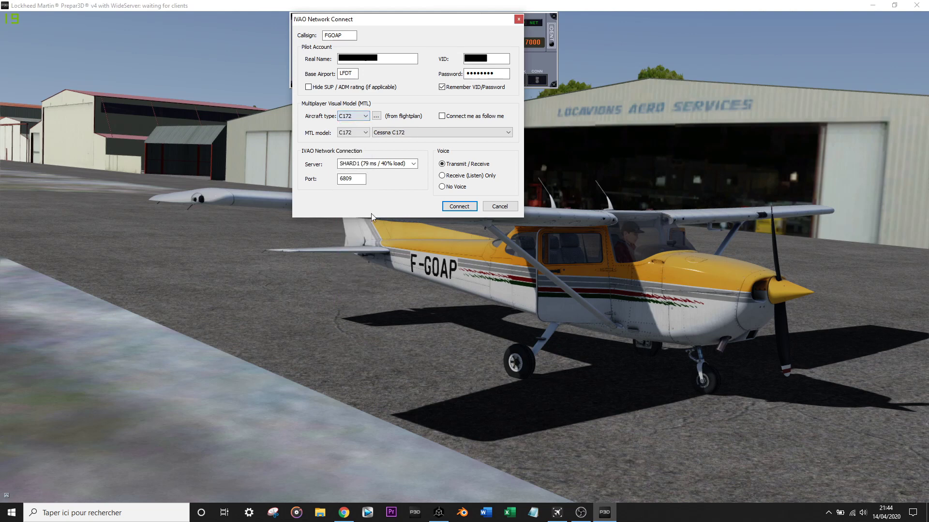
left_click(363, 137)
left_click(370, 147)
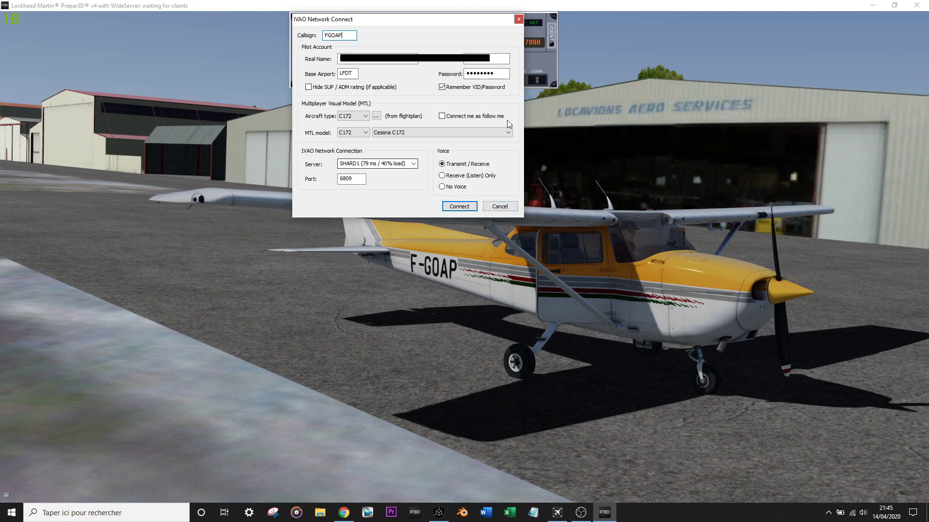
Keep SHARD1 as the server, go through the voice options and connect to the IVAO network
left_click(414, 165)
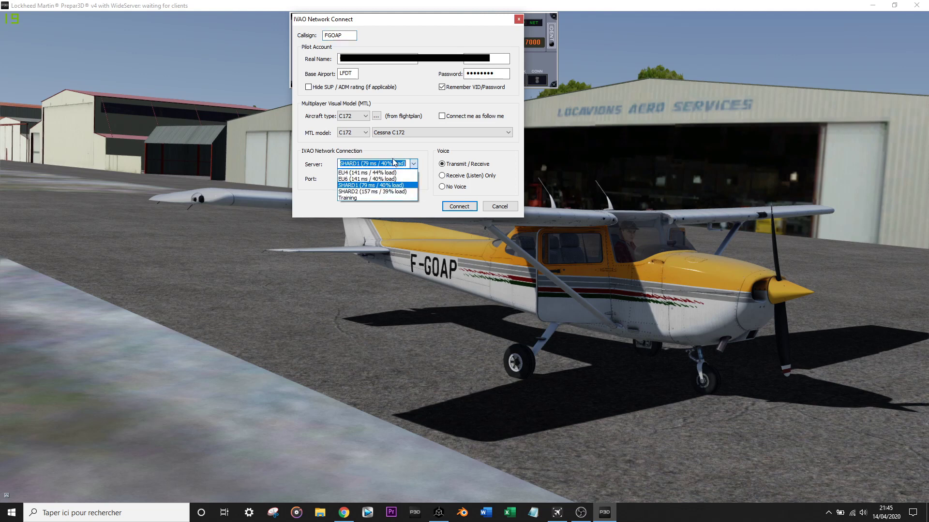
left_click(387, 204)
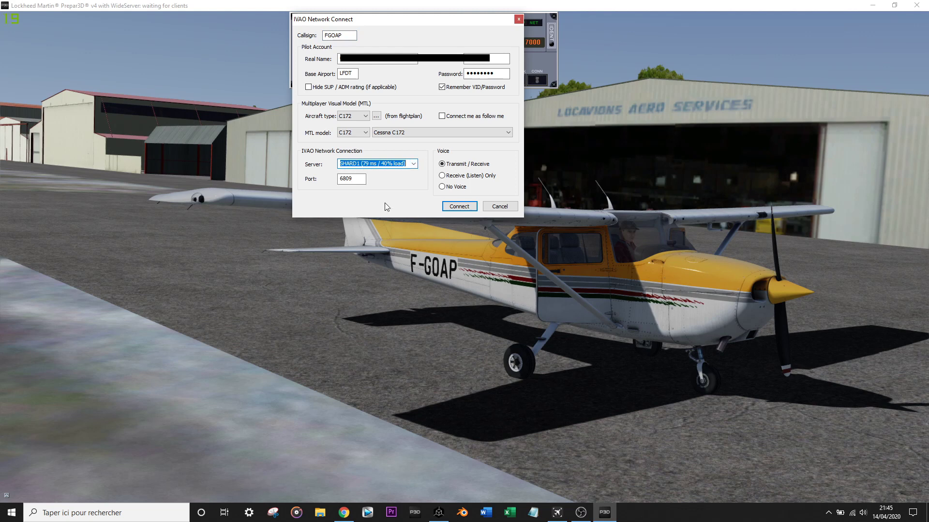
key("Tab")
key("End")
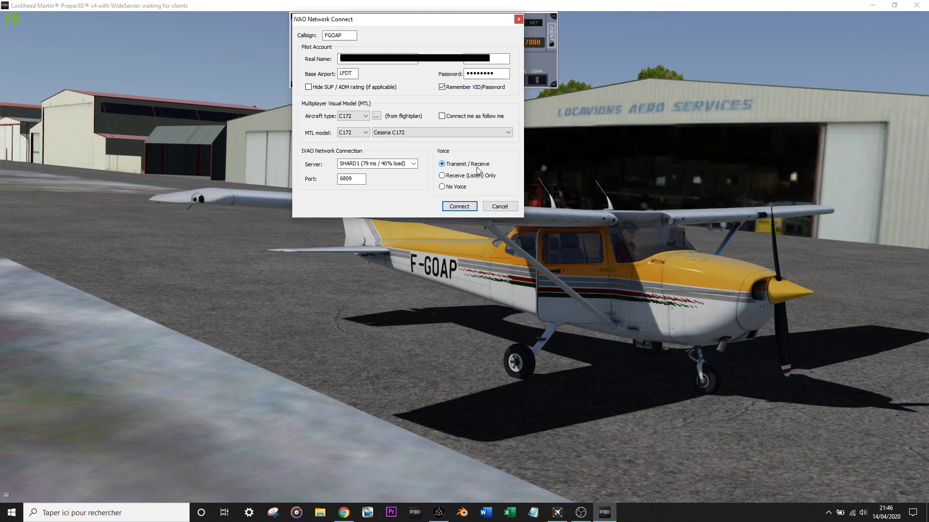
left_click(453, 178)
left_click(449, 187)
left_click(459, 206)
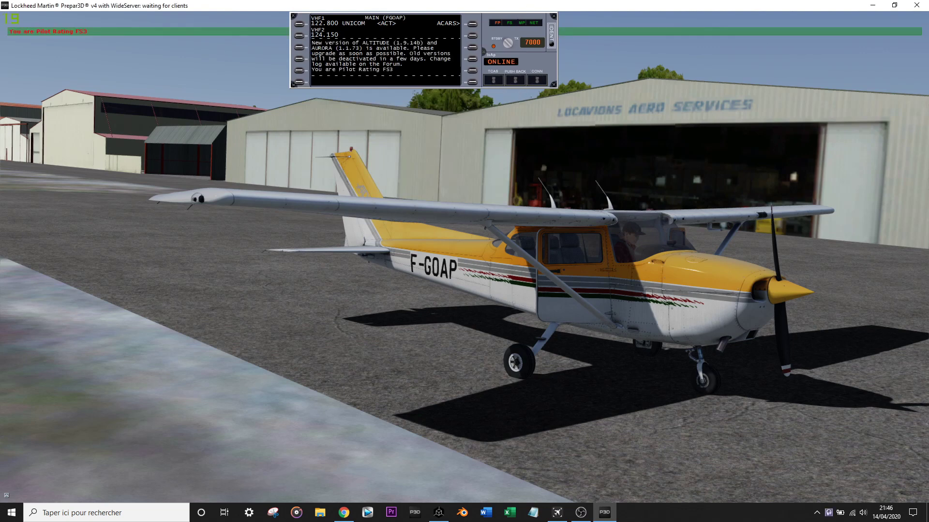
Move the IvAp panel below the message banner and highlight the received text in its message area
left_click_drag(528, 67, 528, 83)
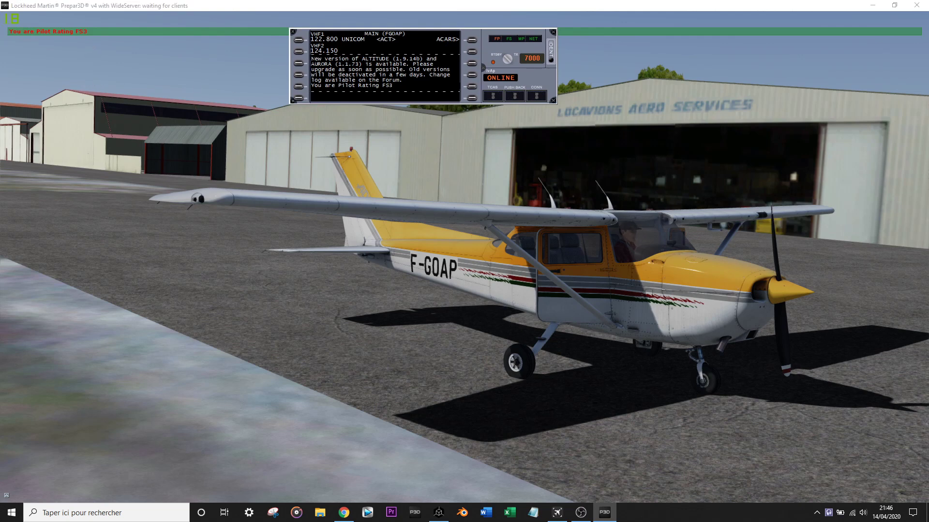
left_click(313, 60)
left_click(328, 76)
key("ctrl+a")
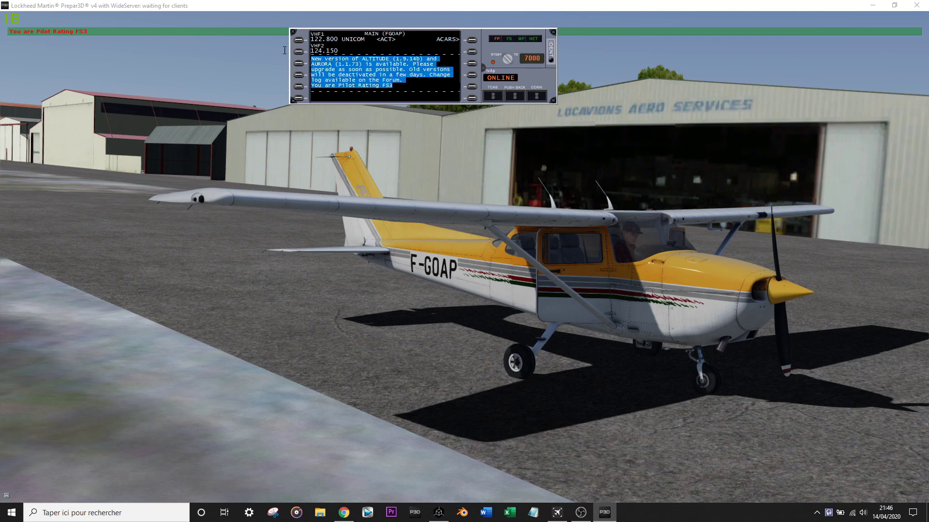
key("Right")
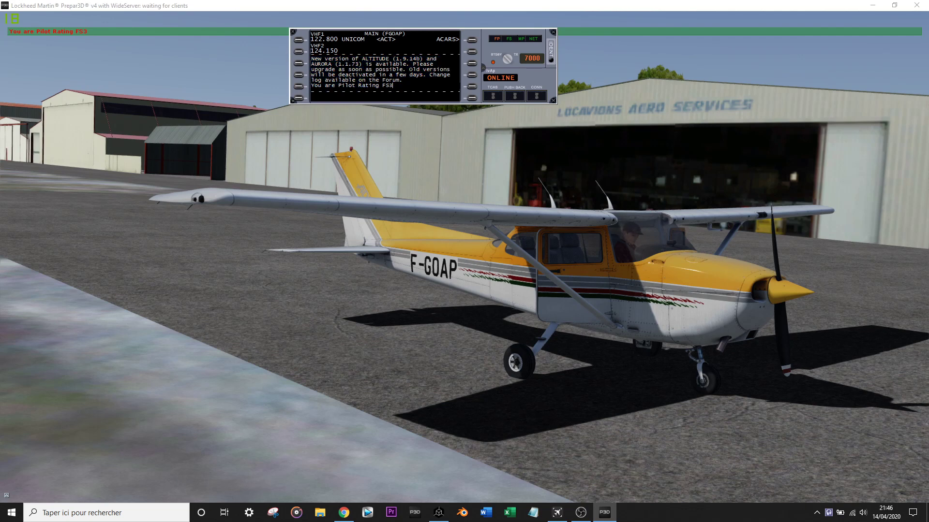
key("ctrl+a")
key("Right")
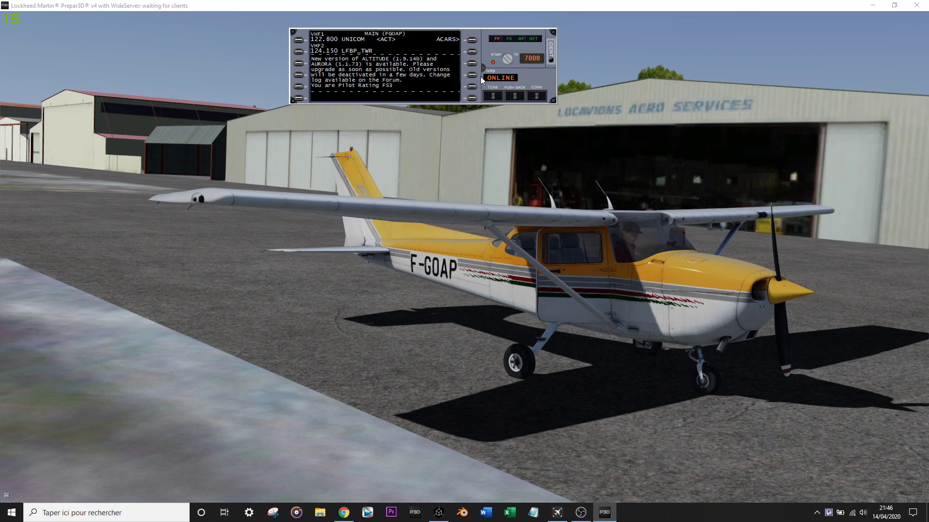
Select LFBP_TWR for VHF2 from the online ATC list, and retune VHF2 to LFBT_TWR on 119.050
left_click(299, 51)
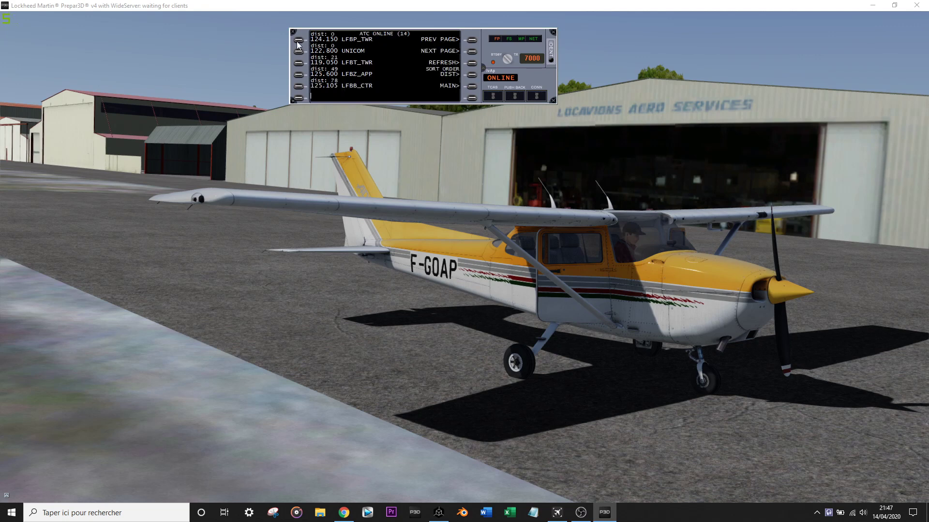
left_click(299, 40)
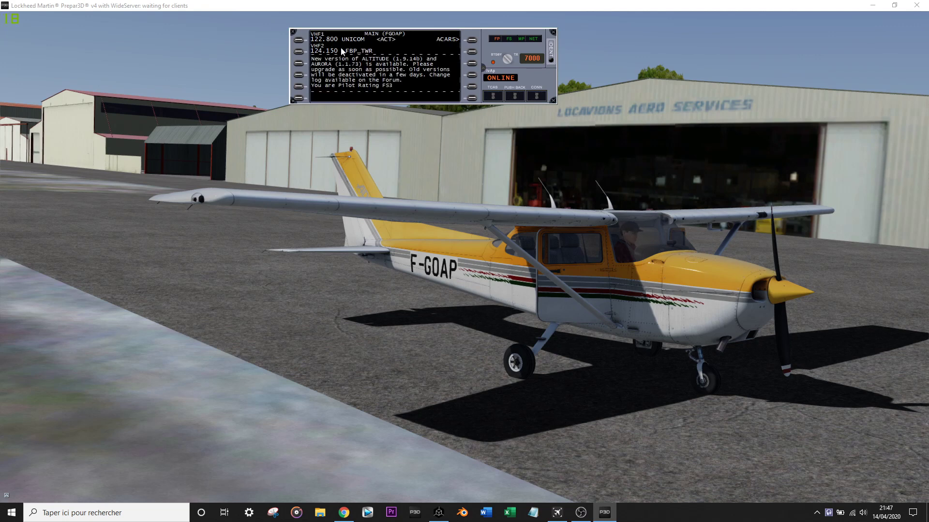
left_click(298, 52)
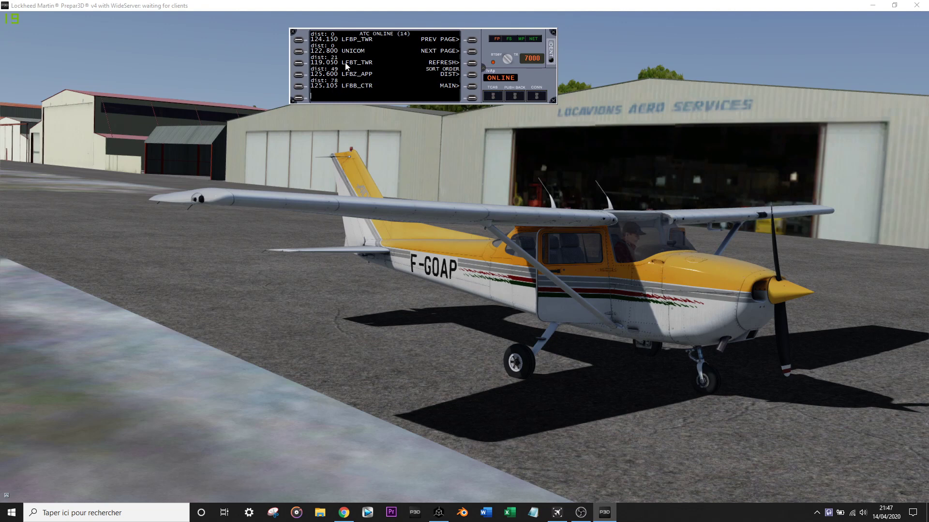
left_click(298, 63)
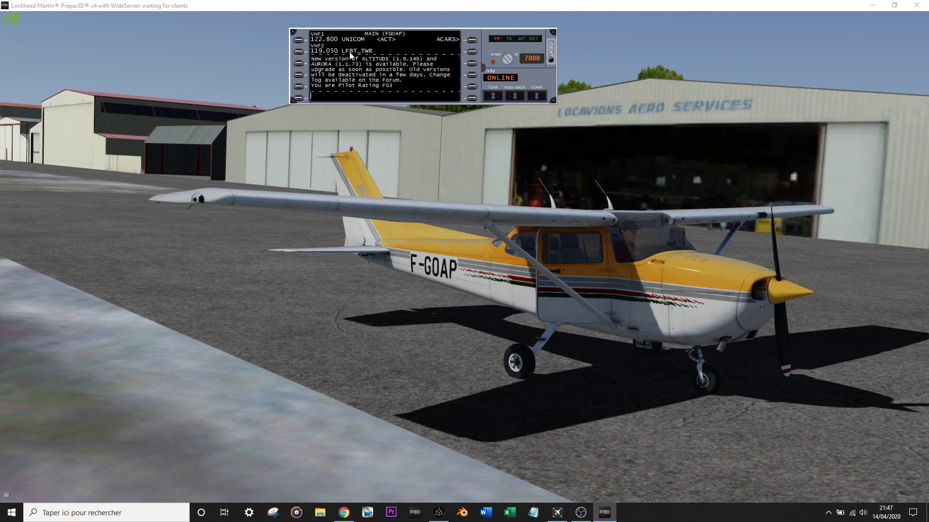
Tune VHF2 to UNICOM on 122.800 and VHF1 to LFBP_TWR on 124.150 from the online ATC list, making VHF2 active
left_click(299, 52)
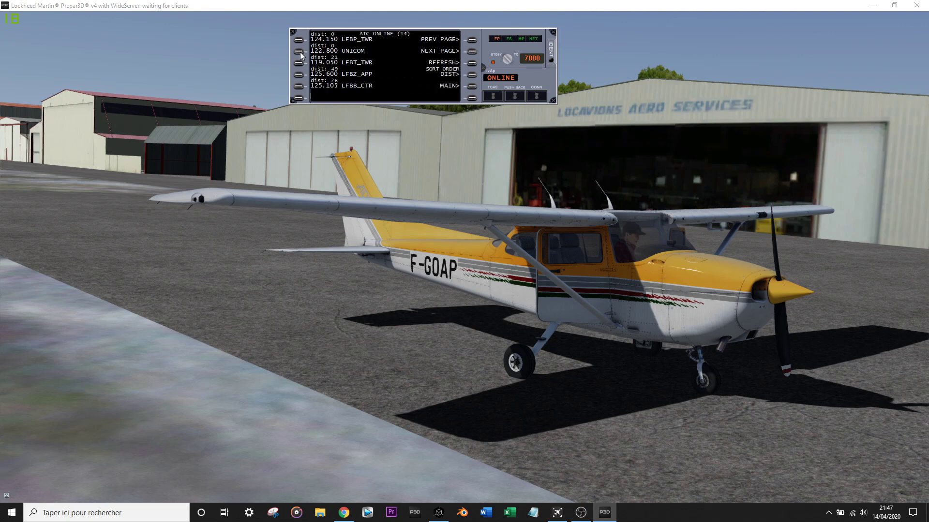
left_click(299, 52)
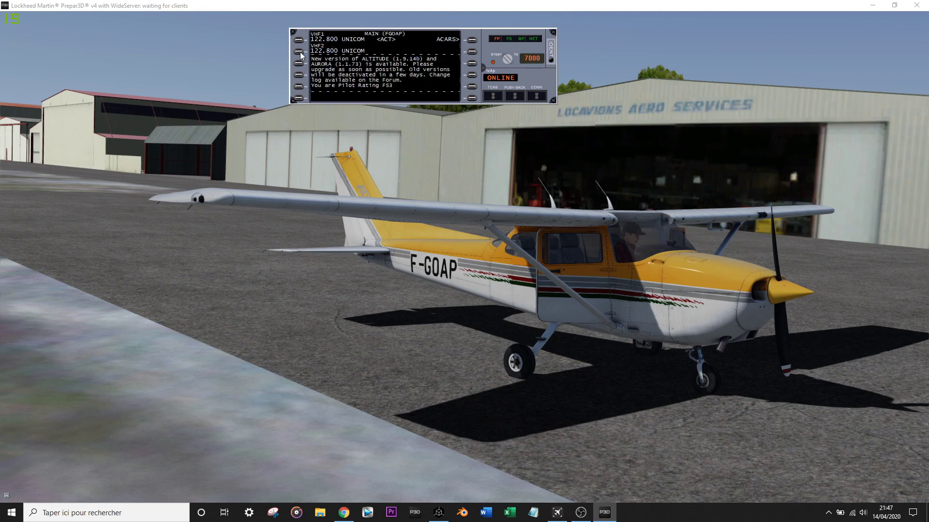
left_click(298, 41)
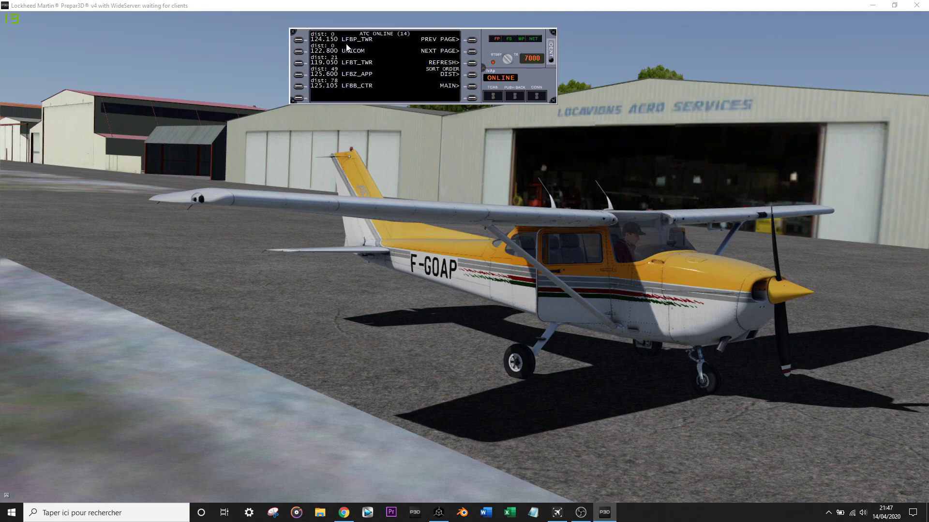
left_click(298, 41)
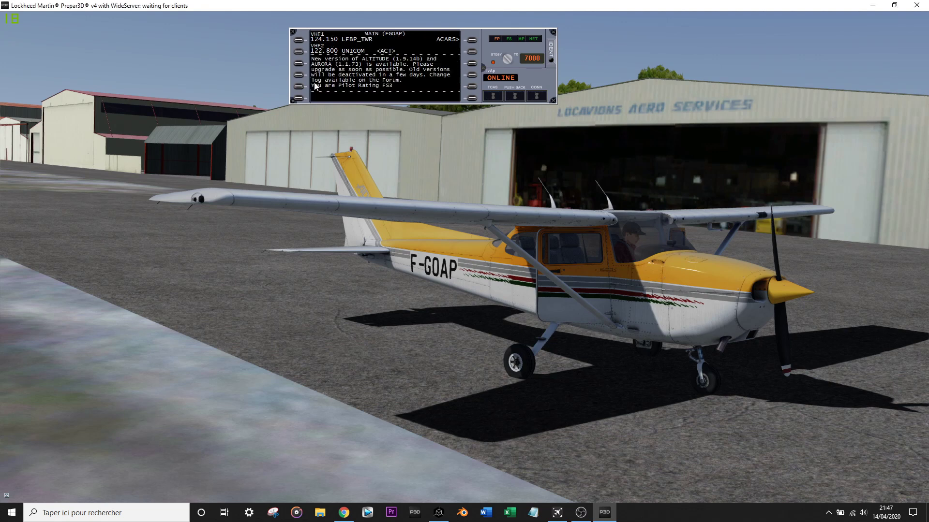
left_click(299, 53)
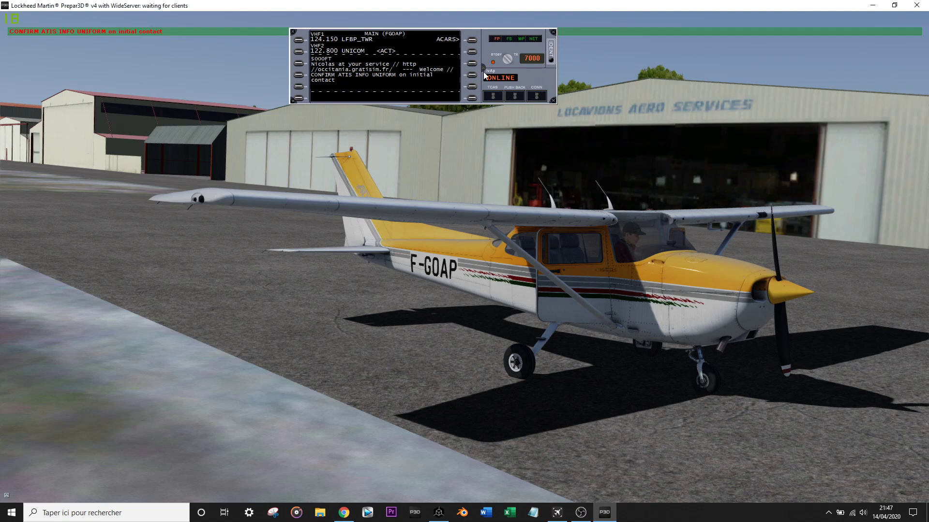
Open the ACARS flight plan form and set the flight rules to V and the type of flight to G
left_click_drag(532, 77, 527, 70)
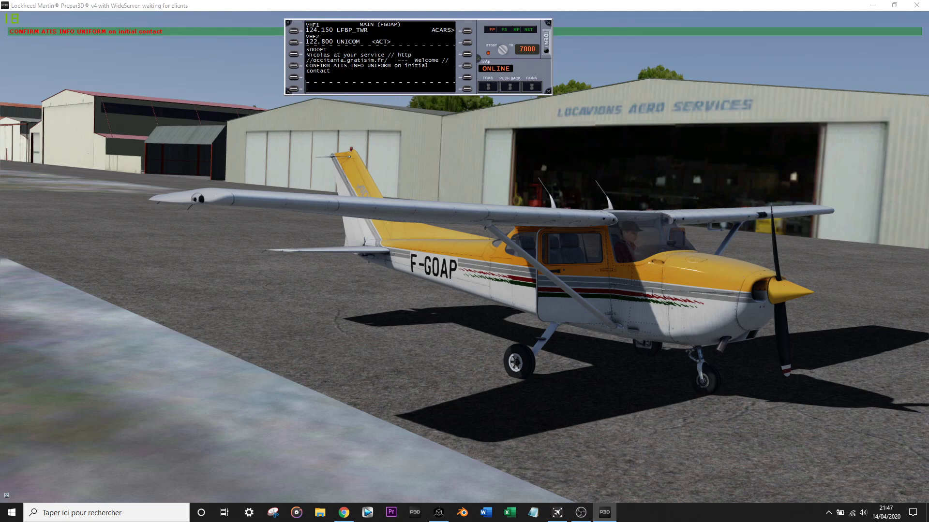
left_click(467, 31)
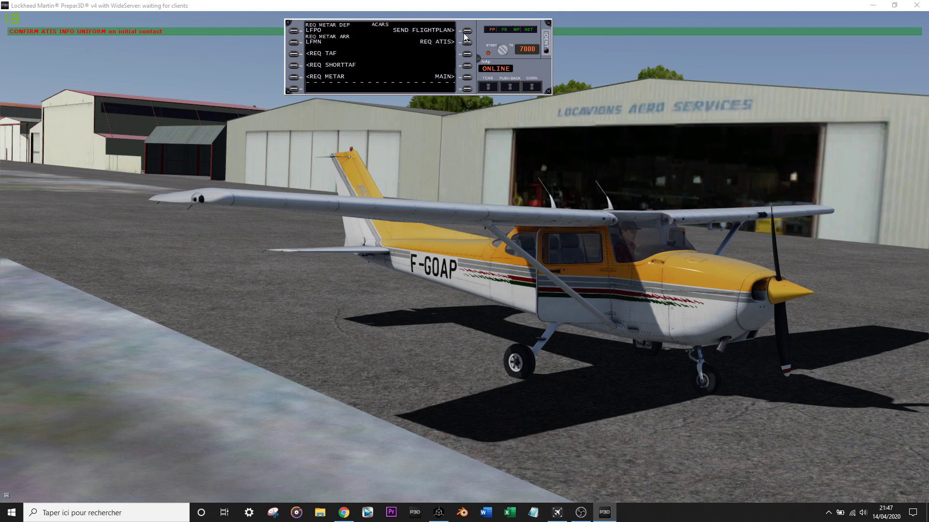
left_click(467, 31)
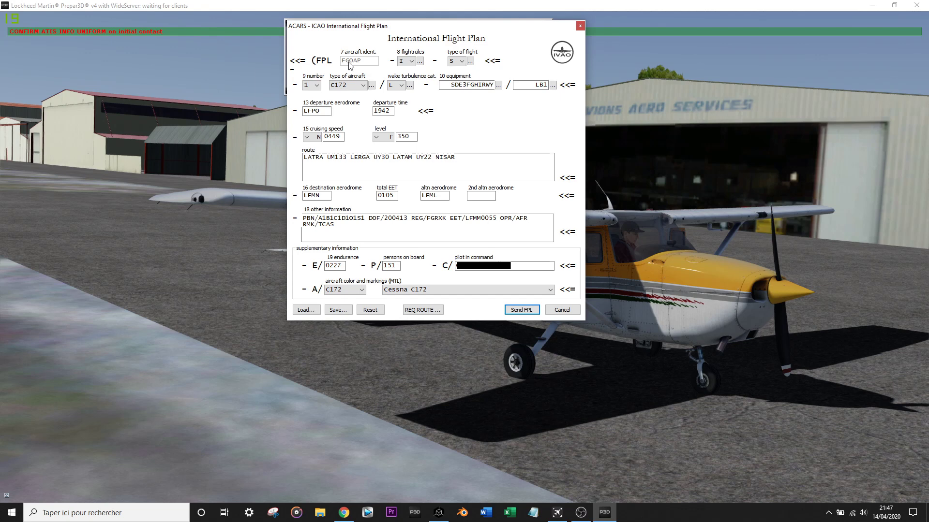
left_click(411, 61)
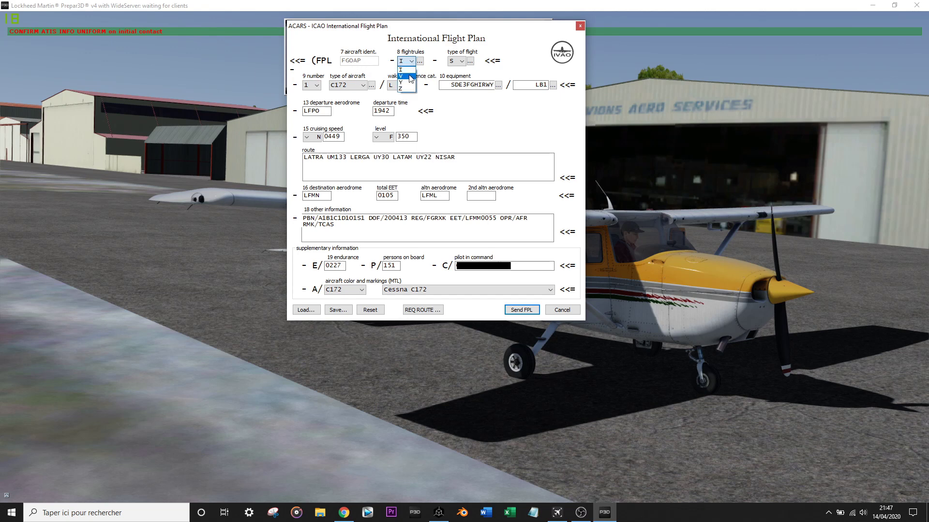
left_click(410, 76)
left_click(454, 67)
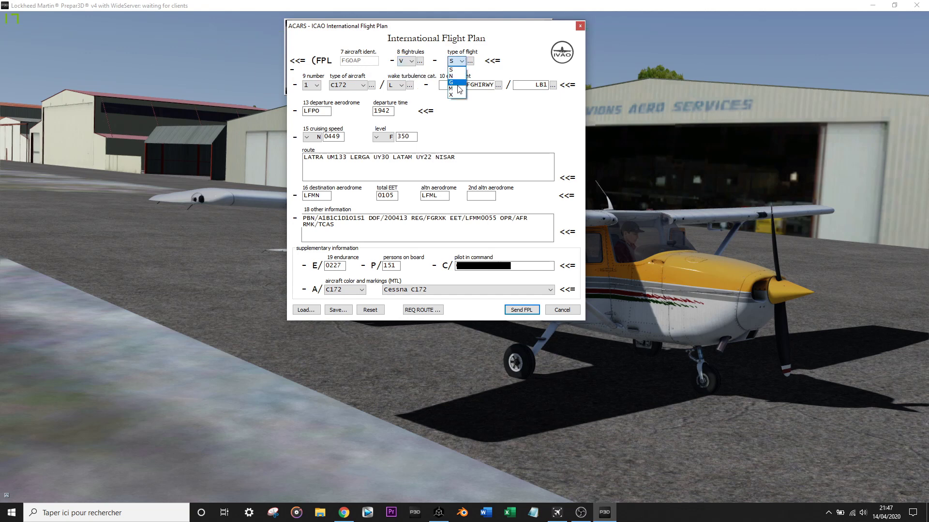
left_click(452, 82)
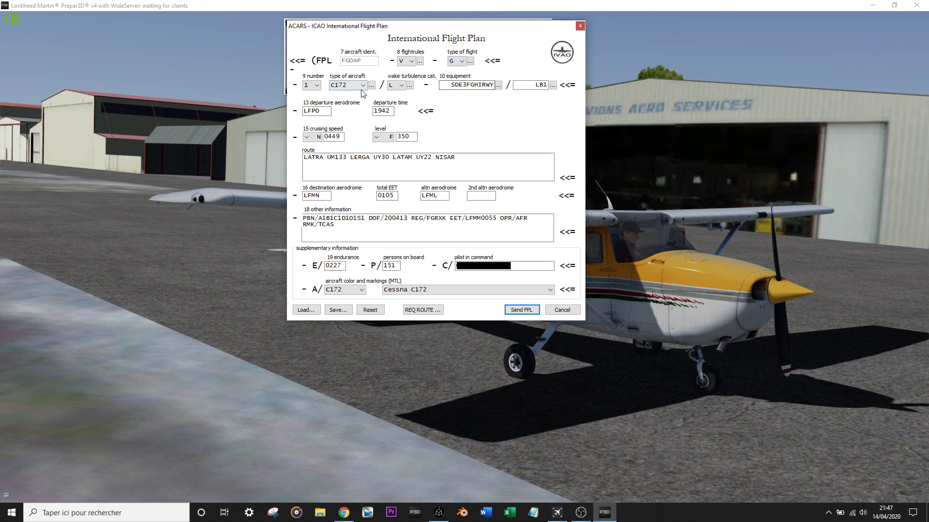
Look through the wake turbulence categories and keep category L
left_click(401, 86)
left_click(402, 86)
left_click(402, 86)
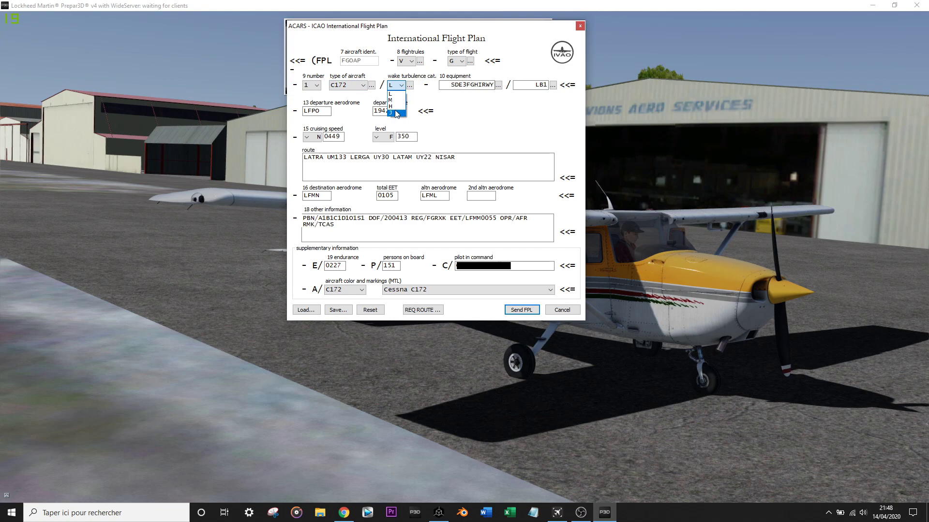
left_click(432, 114)
Reduce the radio and navigation equipment to SDFGY by removing PDC ACARS, HF RTF, INS, PBN and RVSM
left_click(498, 85)
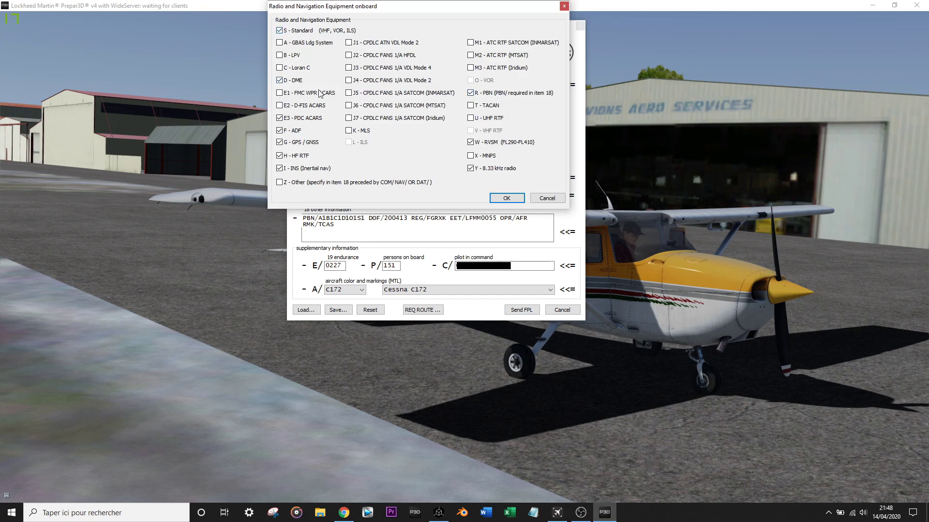
left_click(304, 119)
left_click(298, 156)
left_click(299, 168)
left_click(495, 94)
left_click_drag(433, 9, 583, 71)
left_click_drag(404, 26, 510, 51)
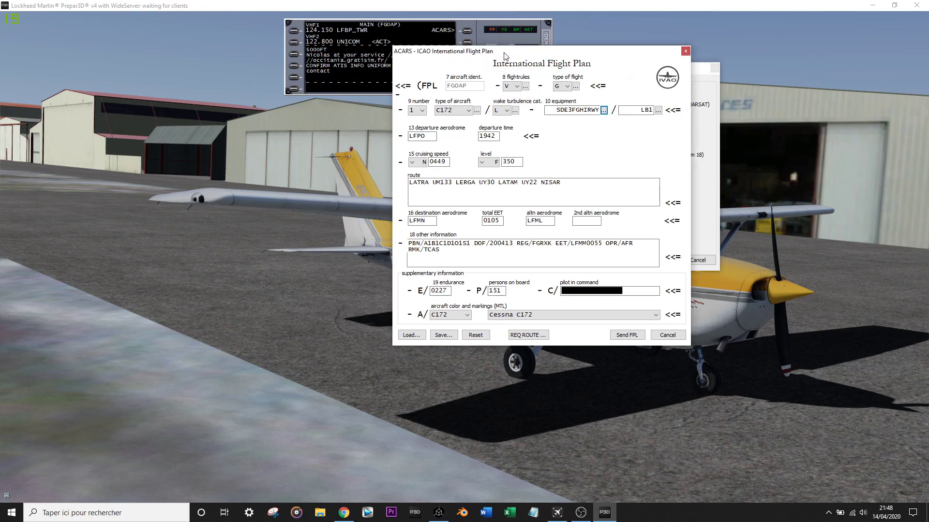
left_click_drag(505, 53, 327, 37)
left_click(585, 86)
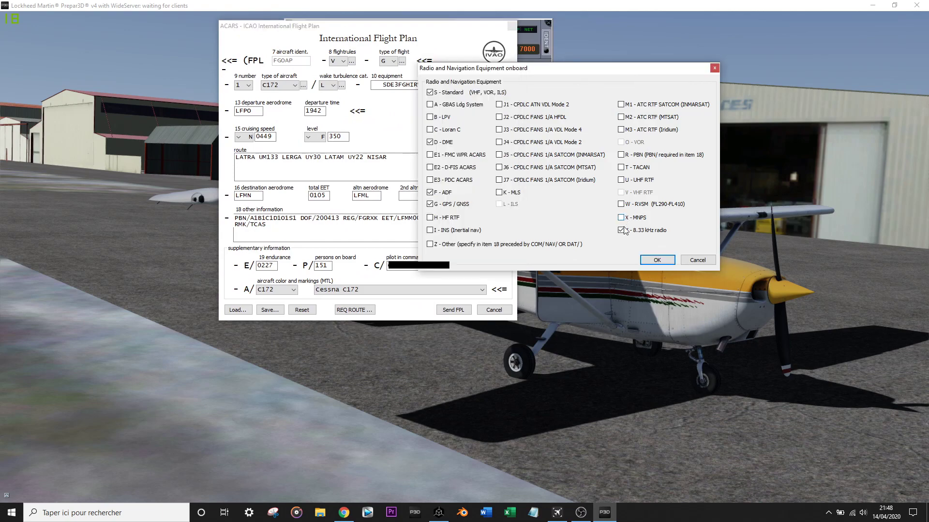
left_click(657, 261)
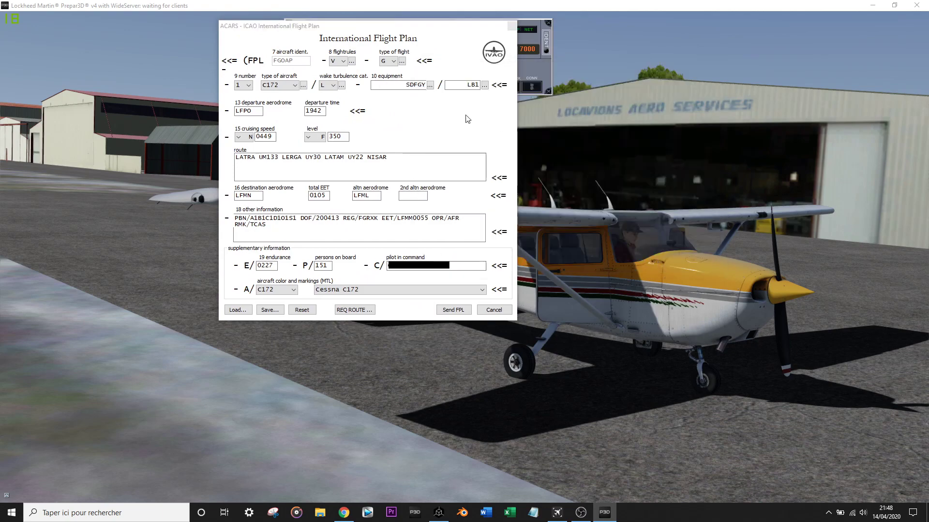
Set the transponder type to C - Mode C
left_click(484, 86)
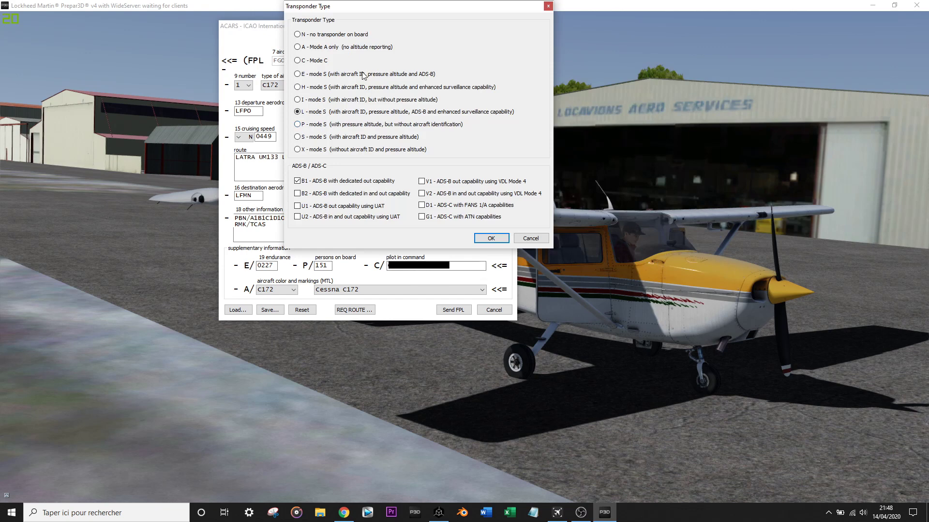
left_click(322, 62)
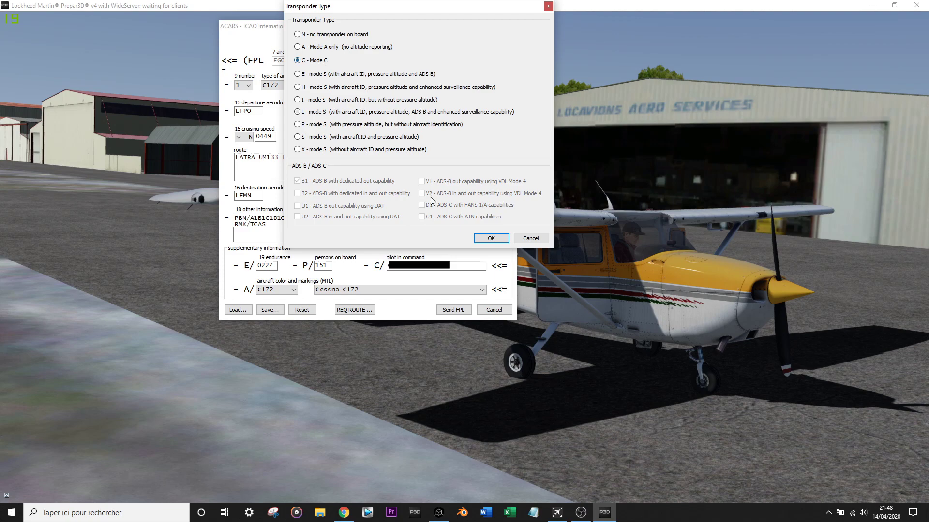
left_click(482, 239)
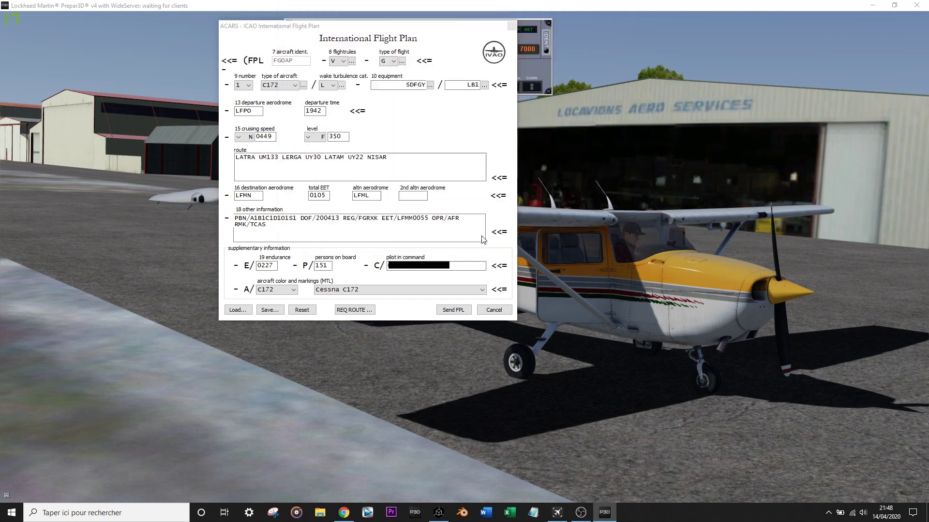
Set the departure aerodrome to LFBP and the departure time to 2000
double_click(259, 113)
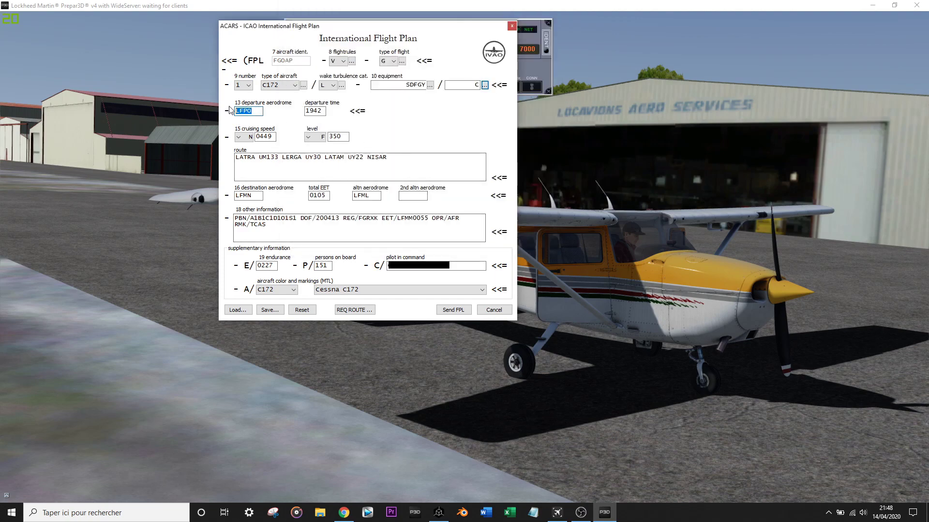
type("LFBP")
double_click(315, 111)
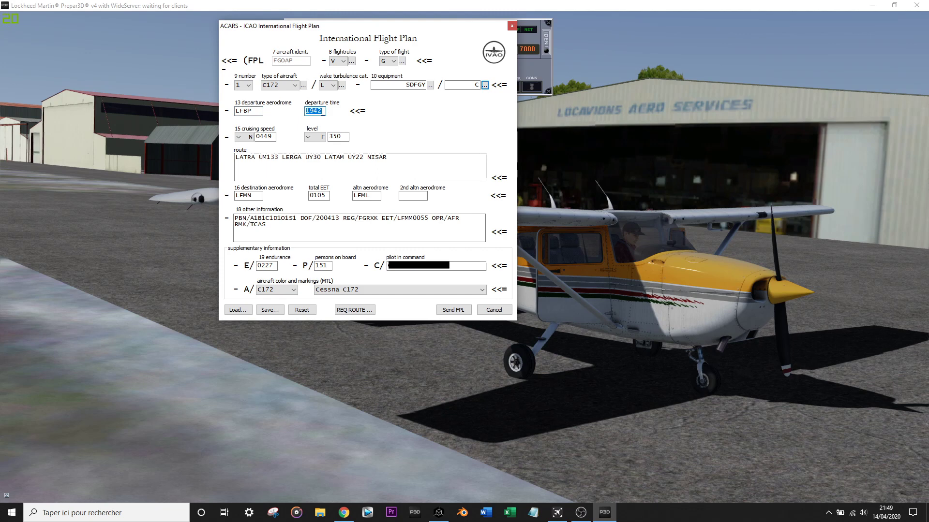
type("2000")
Set the cruising speed to N 0120 and the level to VFR
left_click_drag(273, 137, 260, 137)
type("449")
type("1")
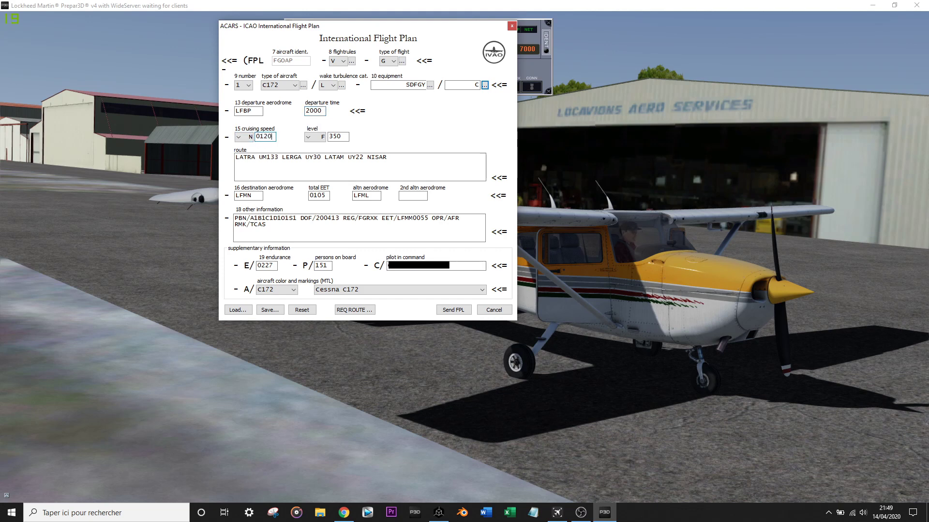
type("20")
left_click(318, 139)
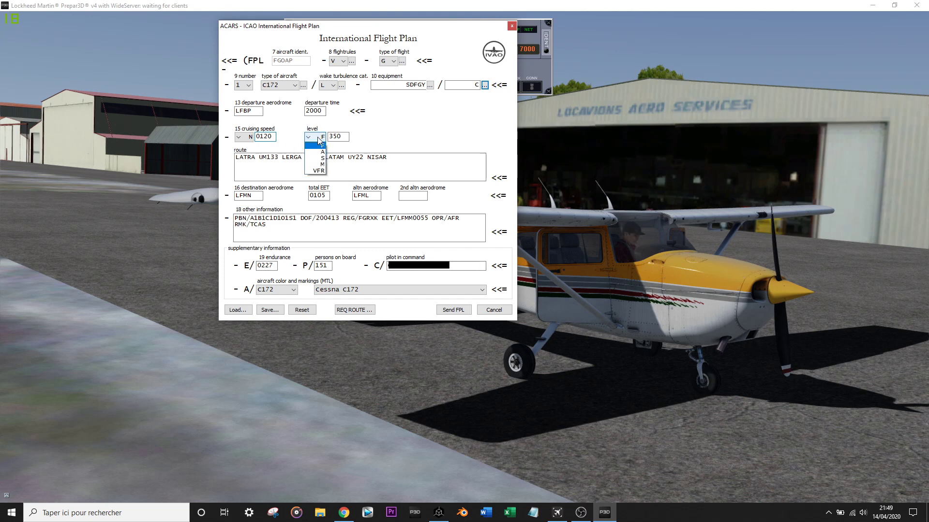
left_click(319, 171)
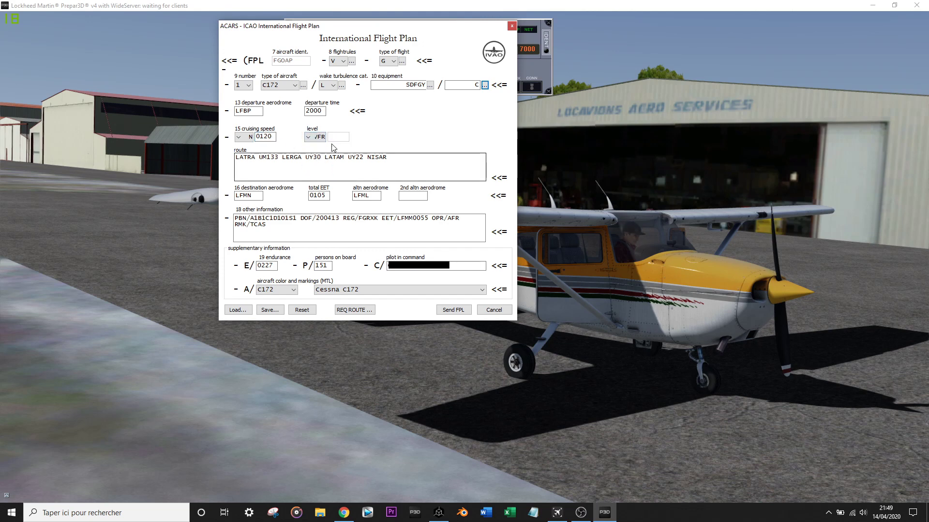
Clear the old airway route and set the destination aerodrome to LFBT
left_click(401, 162)
left_click_drag(401, 162, 219, 150)
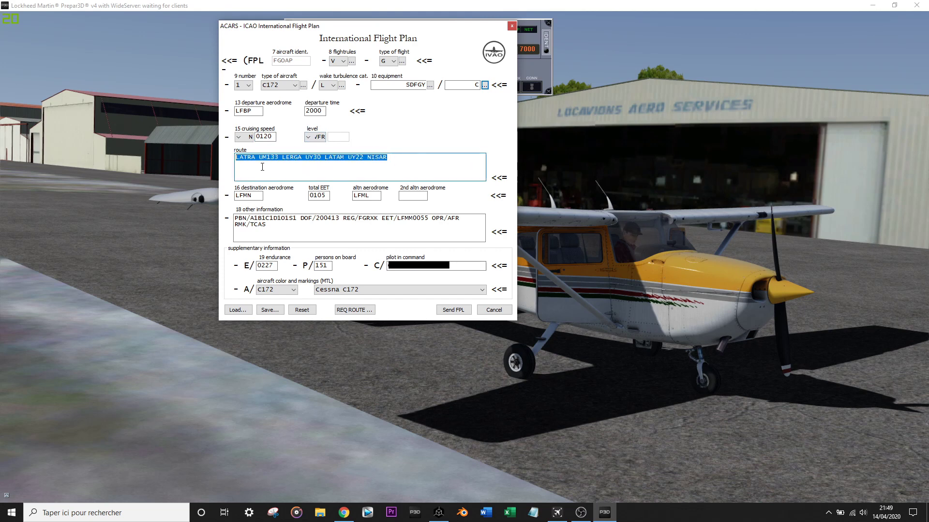
key("Delete")
left_click_drag(257, 196, 231, 199)
type("LF")
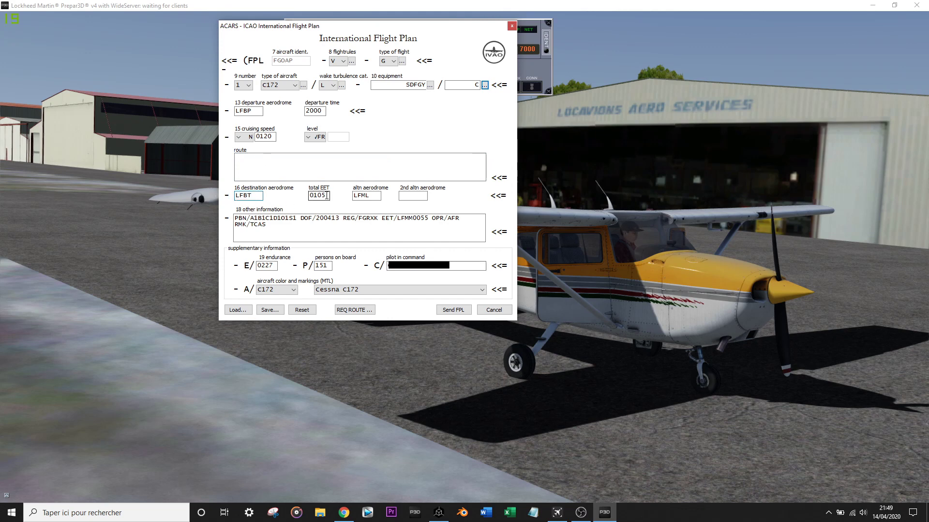
Set the total EET to 0030 and the alternate aerodrome to LFDT, leaving the second alternate empty
left_click_drag(312, 195, 332, 193)
type("030")
left_click_drag(367, 196, 361, 196)
type("DT")
key("Tab")
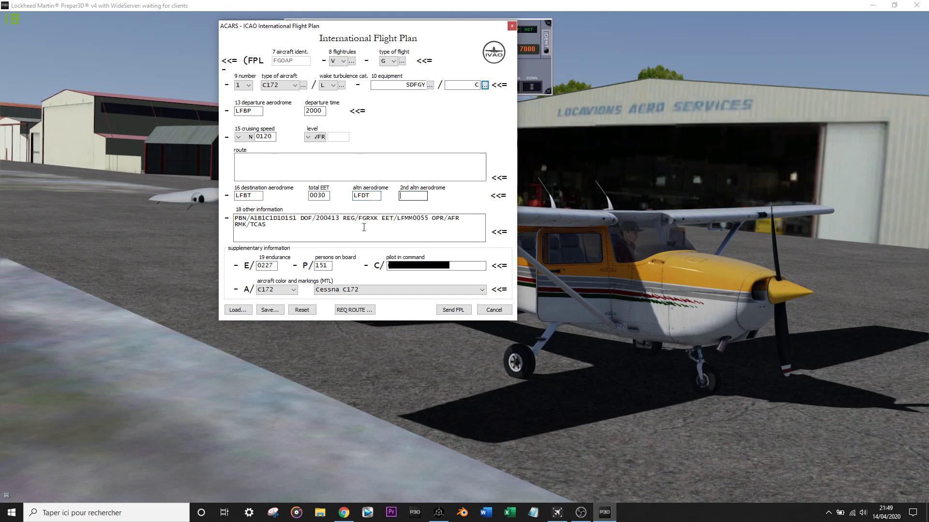
Delete the first line of the other information field, keeping only RMK/TCAS
left_click(350, 226)
left_click_drag(235, 218, 235, 225)
key("Delete")
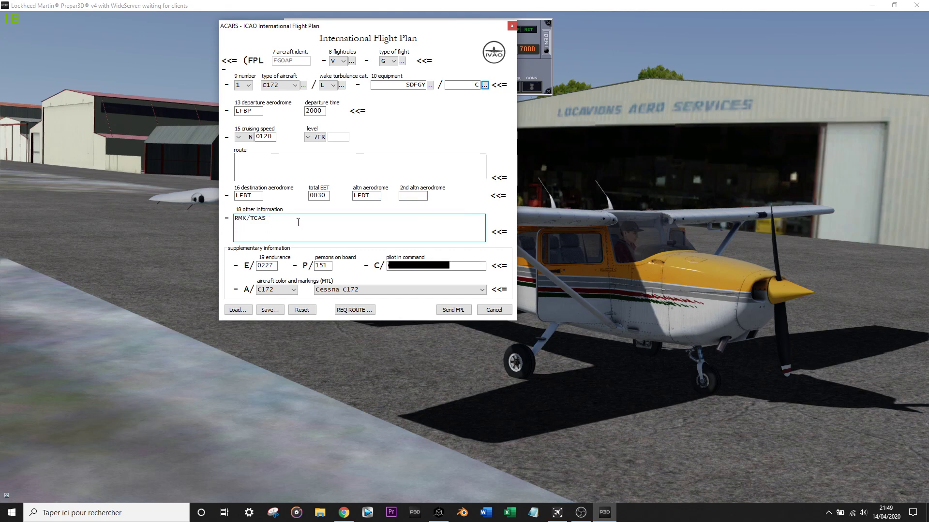
key("ctrl+a")
left_click(275, 218)
key("ctrl+a")
left_click(273, 222)
Set the endurance to 0400 and the persons on board to 1
left_click_drag(273, 269, 261, 269)
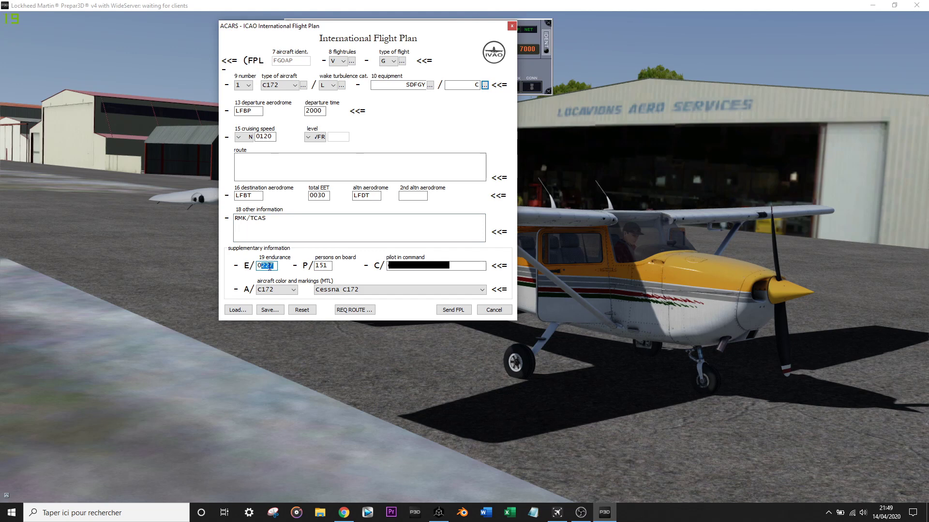
type("400")
double_click(321, 267)
type("1")
Enter the VFR route "BP/SA S SE BT/W" and send the flight plan
left_click(304, 161)
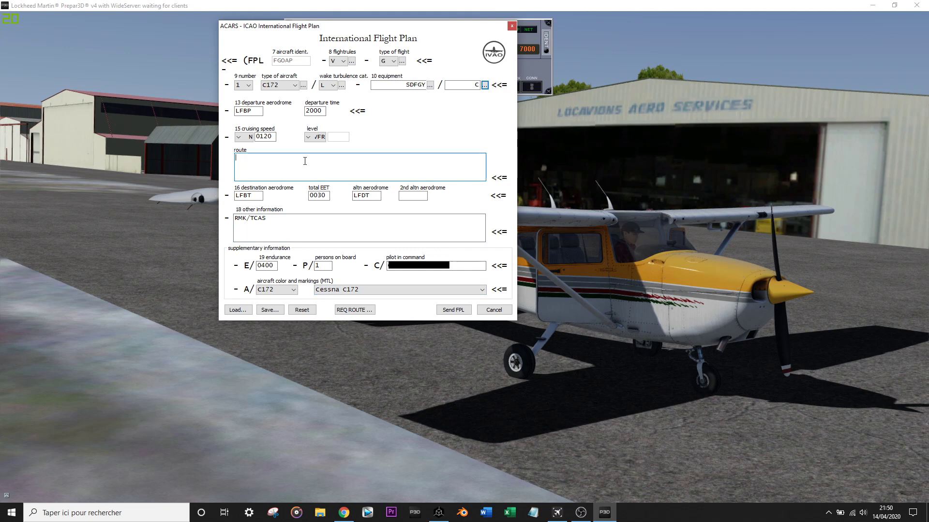
type("TDP")
key("BackSpace")
key("BackSpace")
type("VFR")
key("BackSpace")
key("BackSpace")
key("BackSpace")
type("/")
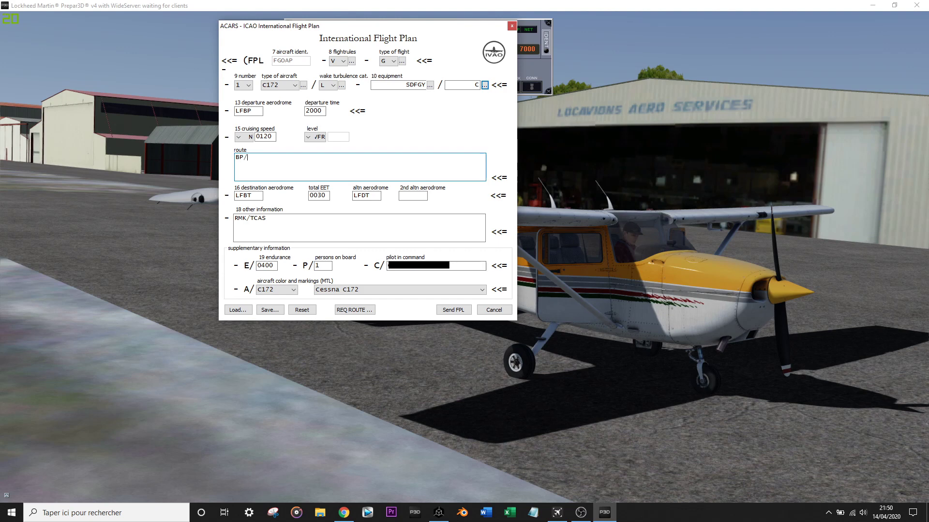
type("SA S SE BT/W")
left_click(453, 310)
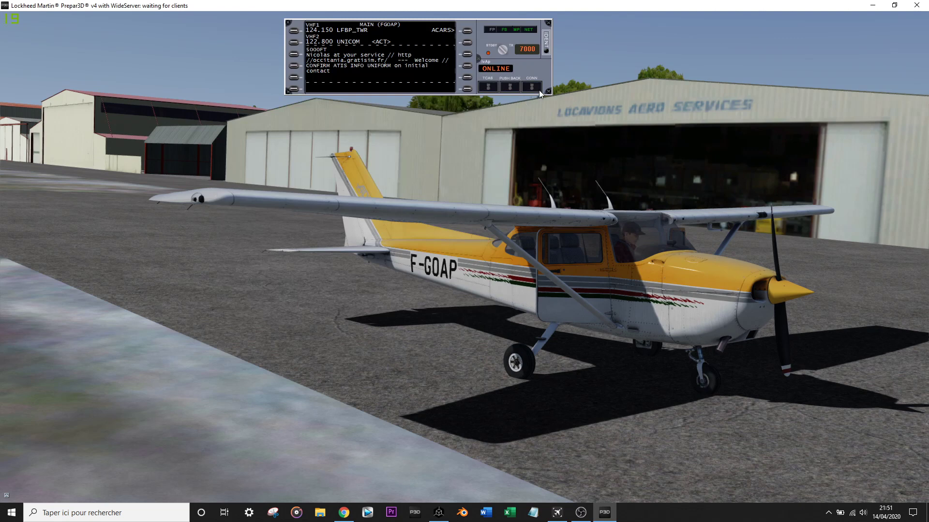
Make VHF1 on LFBP_TWR the active radio and open the ACARS page
left_click(291, 25)
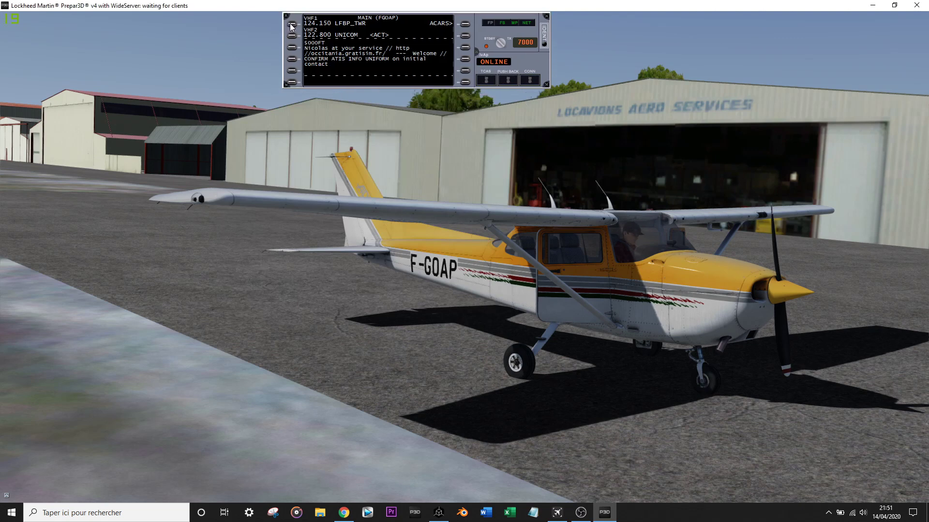
left_click(291, 25)
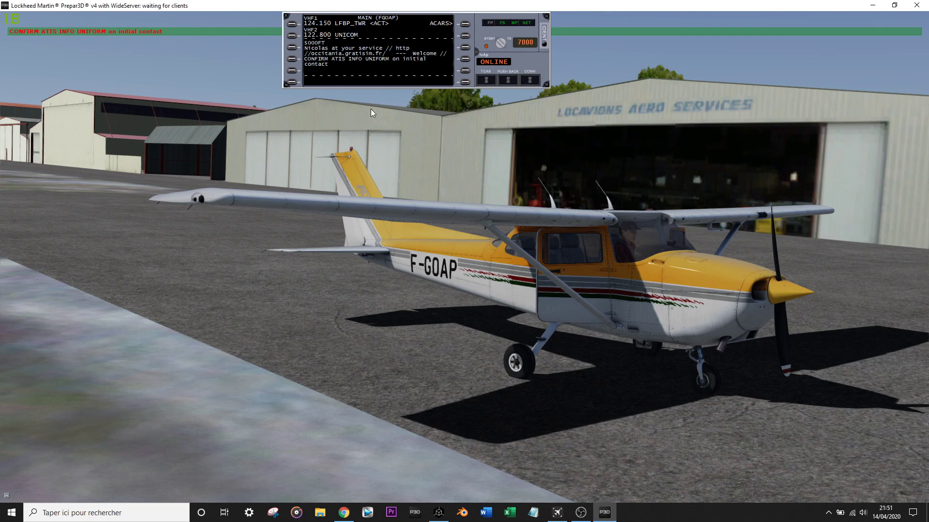
left_click(464, 24)
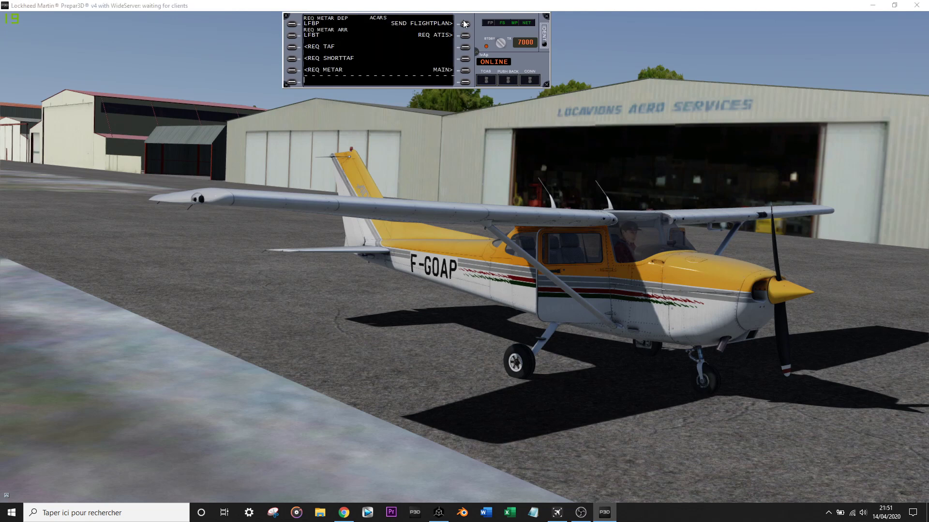
Return to the main page, reopen the ACARS page and request the METAR of the departure airport LFBP
left_click(463, 71)
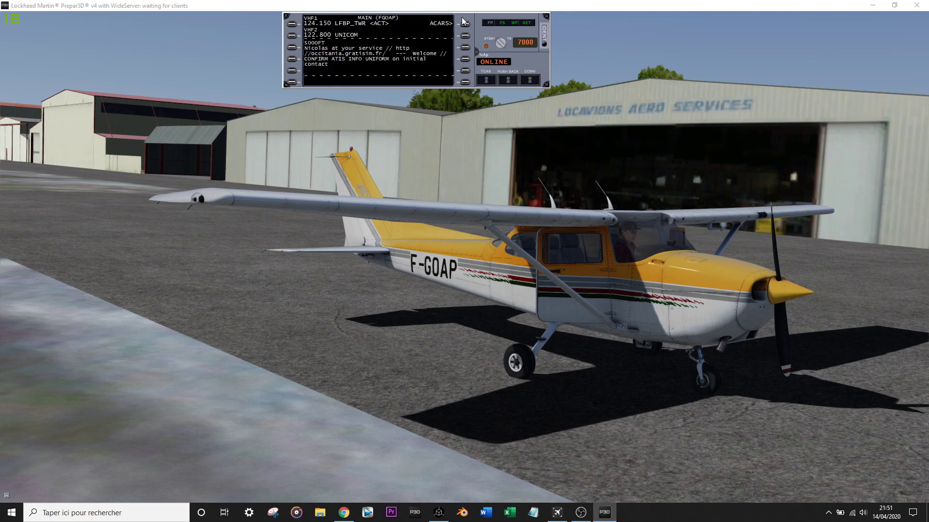
left_click(464, 24)
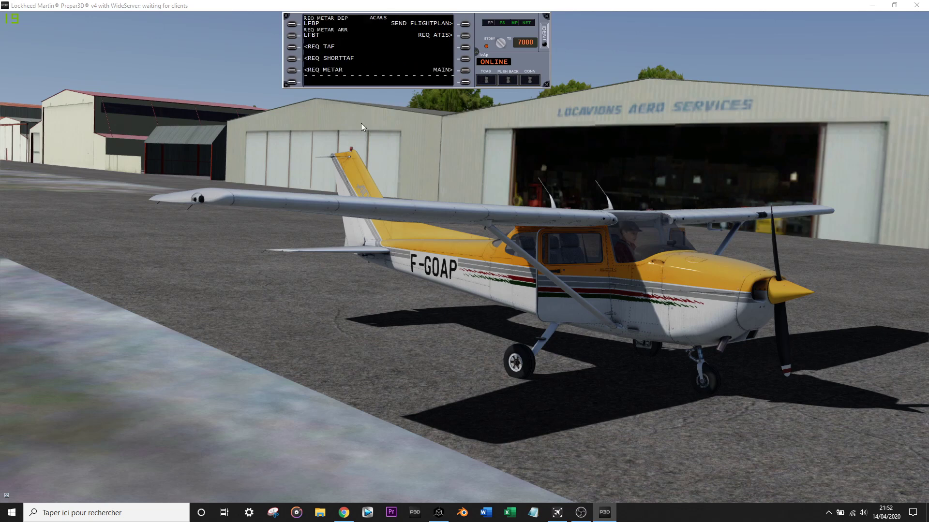
left_click(292, 25)
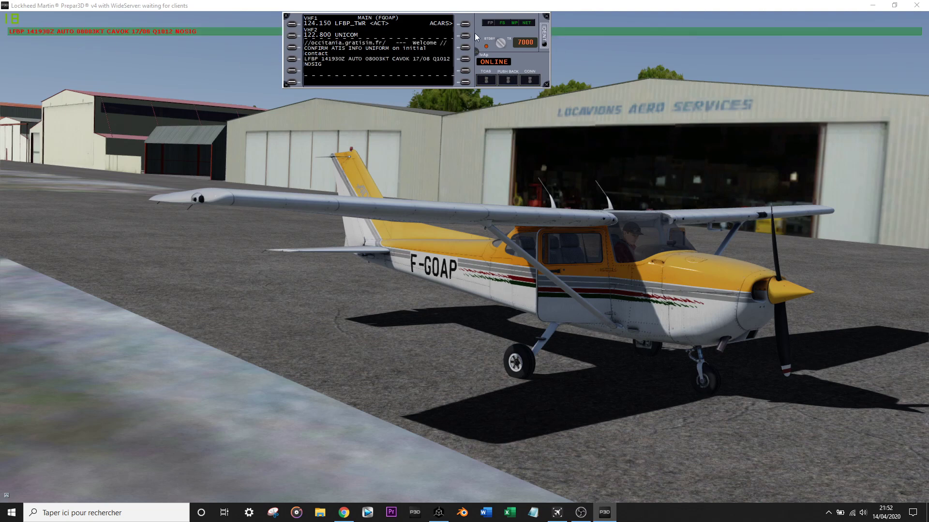
Request the METAR for LFBO through the ACARS page and select the received report in the message area
left_click(466, 24)
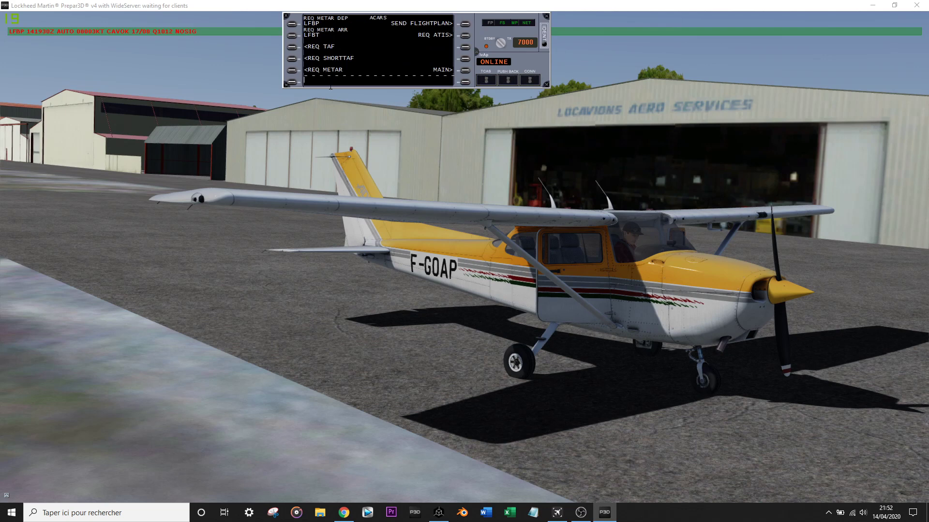
type("lfbp")
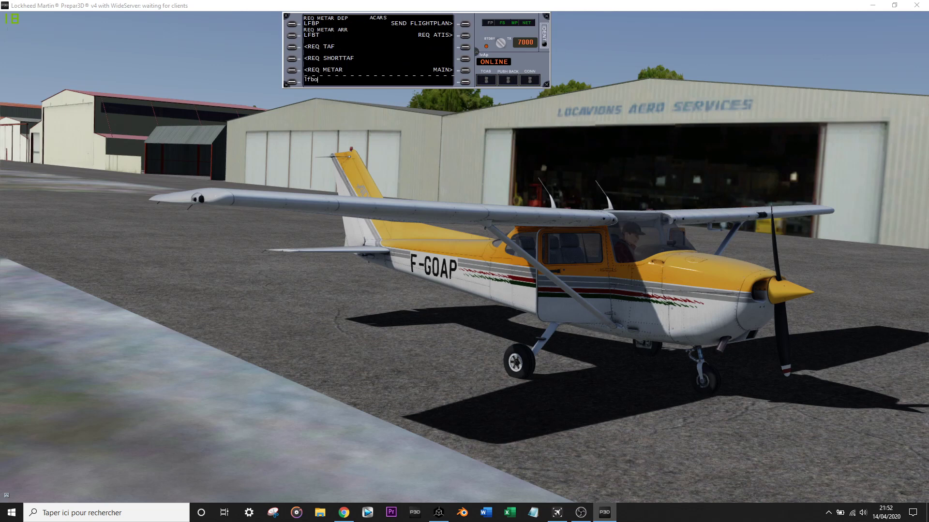
left_click(292, 70)
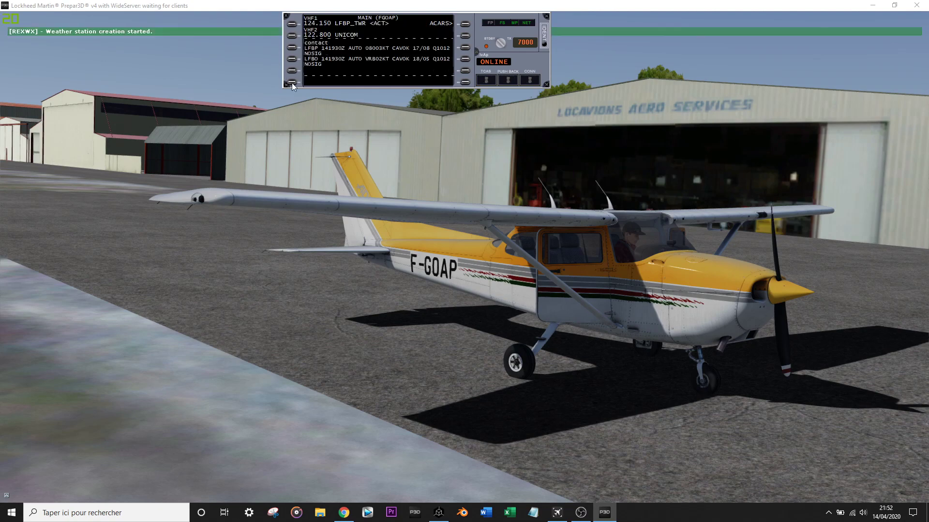
left_click(310, 59)
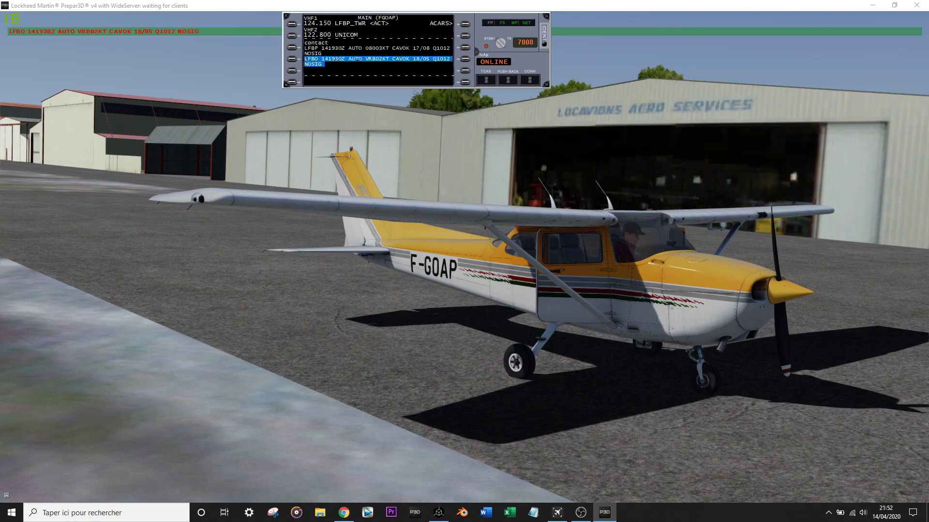
Disconnect IvAp from the IVAO network and confirm the disconnection
key("alt")
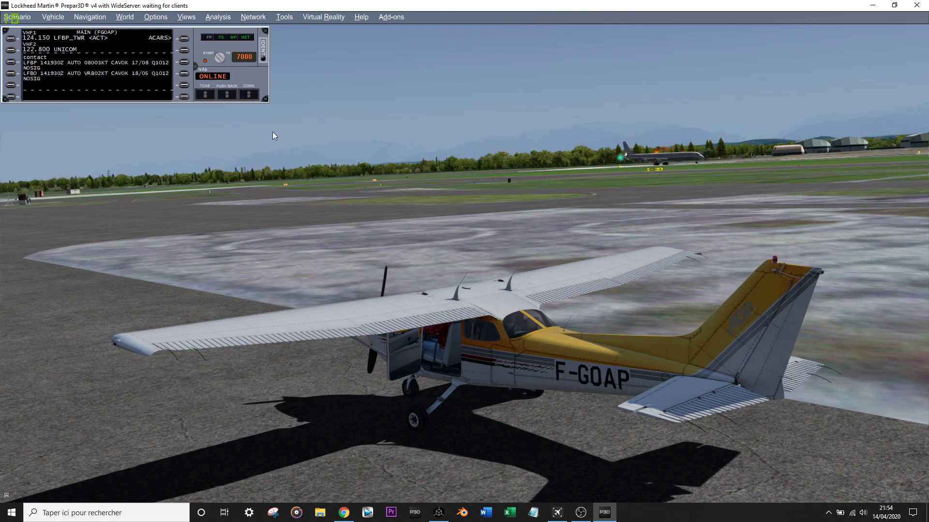
left_click(257, 100)
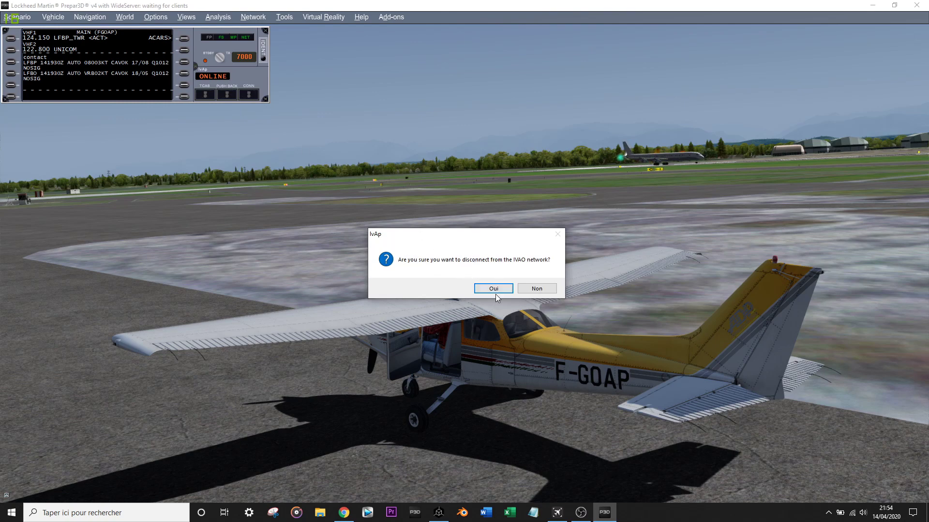
left_click(501, 292)
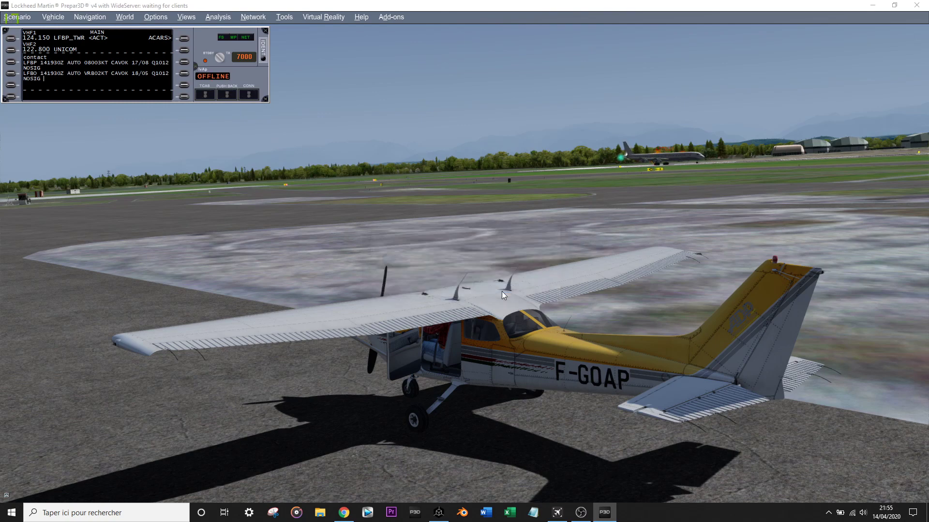